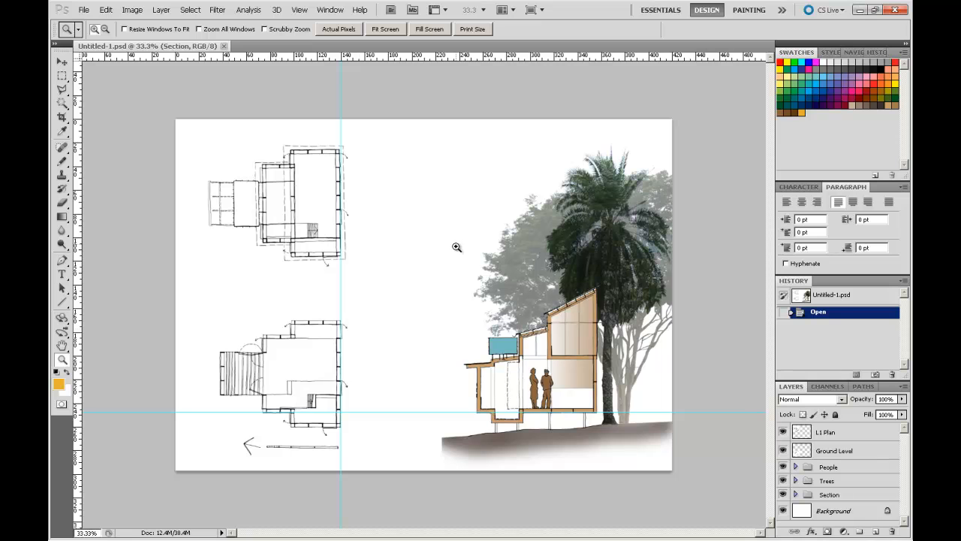
Step: Hide the People layer group so the figures in the building section are out of the way
left_click_drag(427, 248, 636, 444)
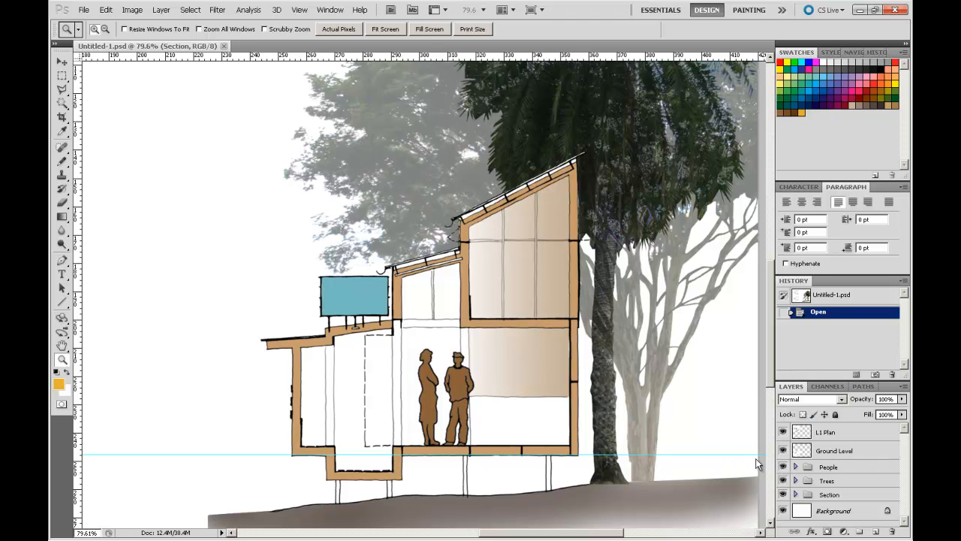
left_click(783, 467)
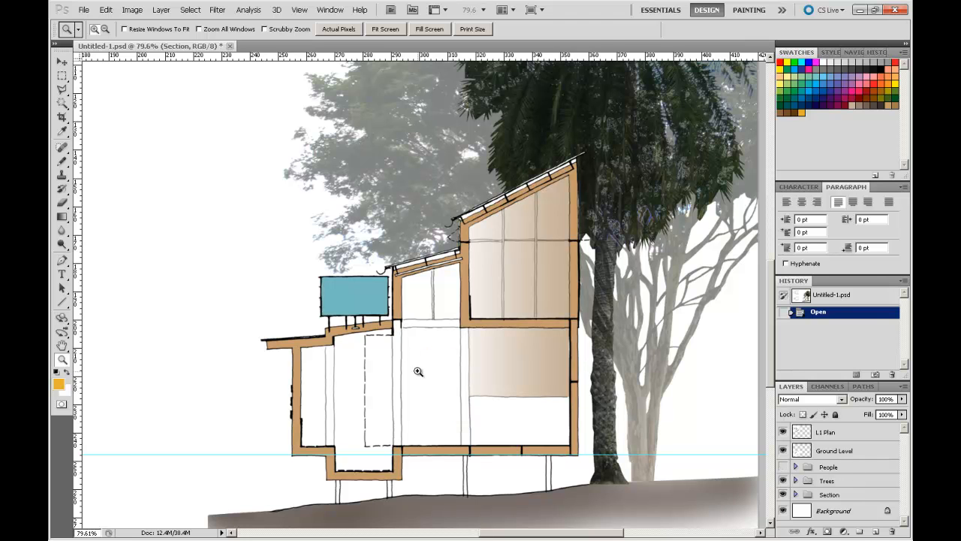
Step: Expand the Section layer group to reach its Section layer
left_click_drag(224, 301, 547, 300)
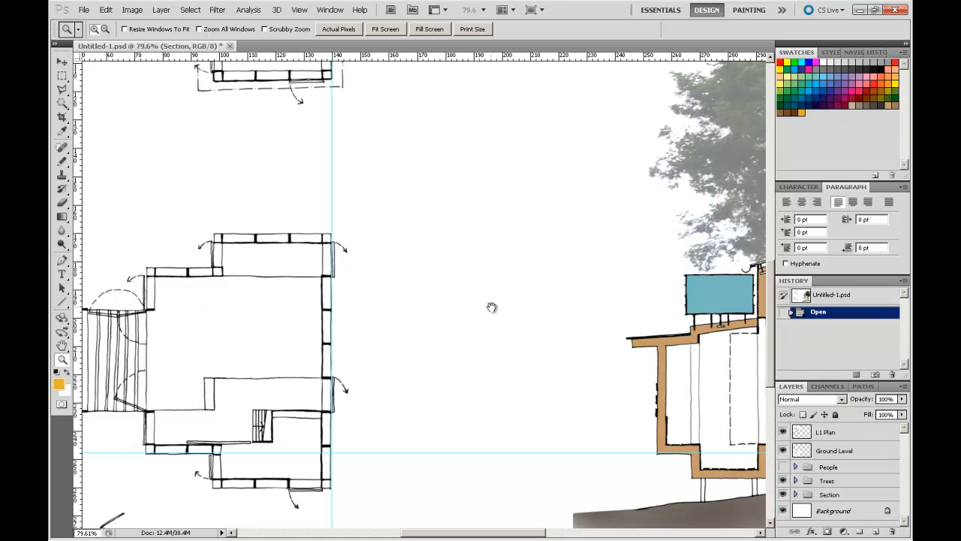
left_click_drag(457, 303, 350, 290)
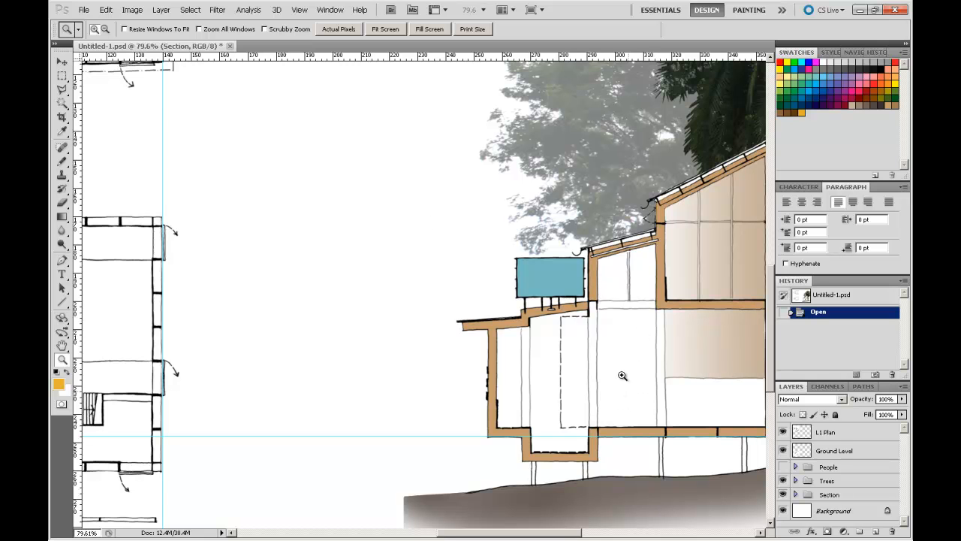
left_click_drag(325, 153, 532, 446)
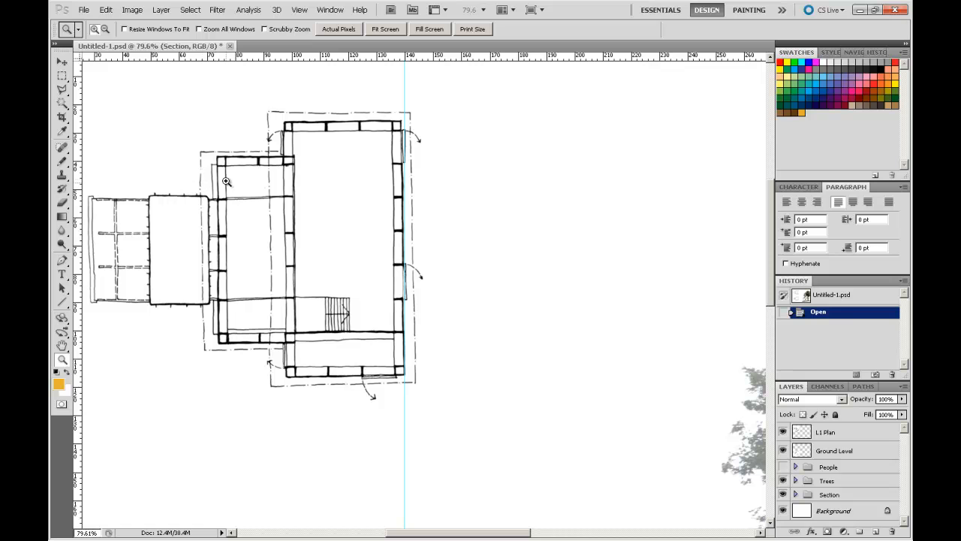
left_click_drag(638, 383, 296, 98)
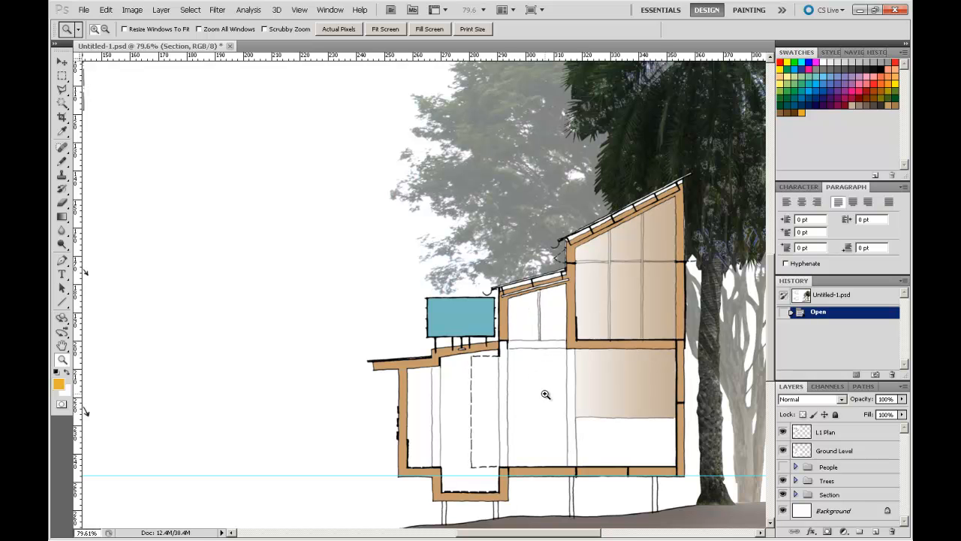
left_click_drag(513, 380, 440, 360)
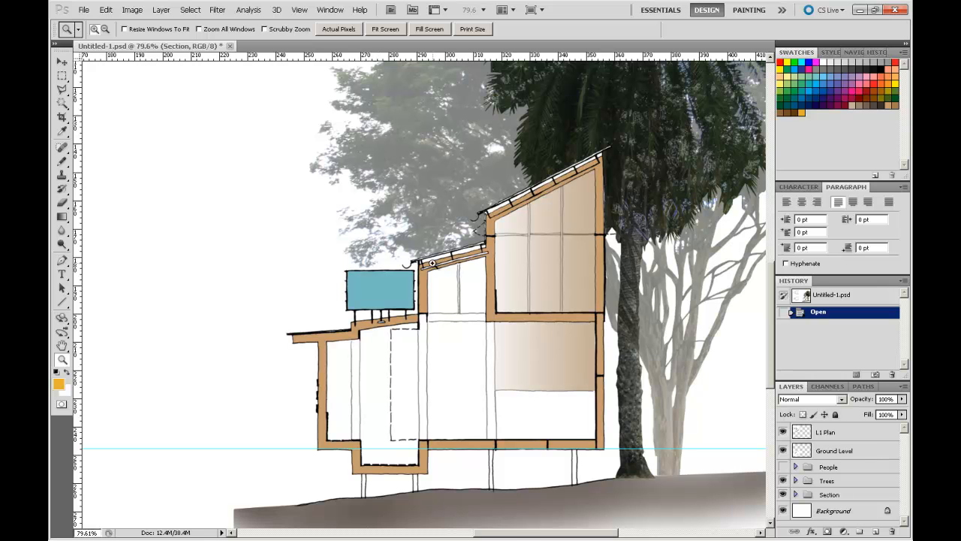
left_click_drag(412, 198, 599, 458)
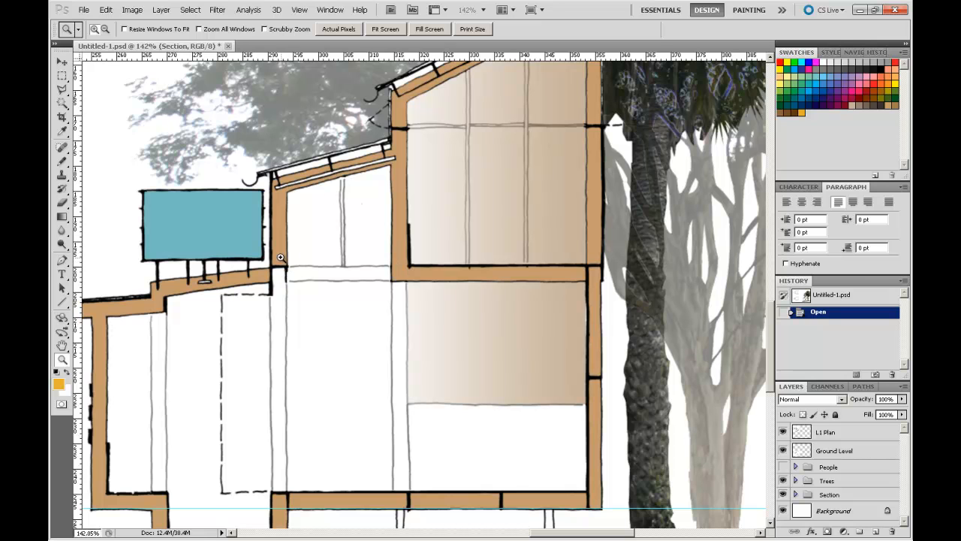
left_click_drag(330, 303, 332, 303)
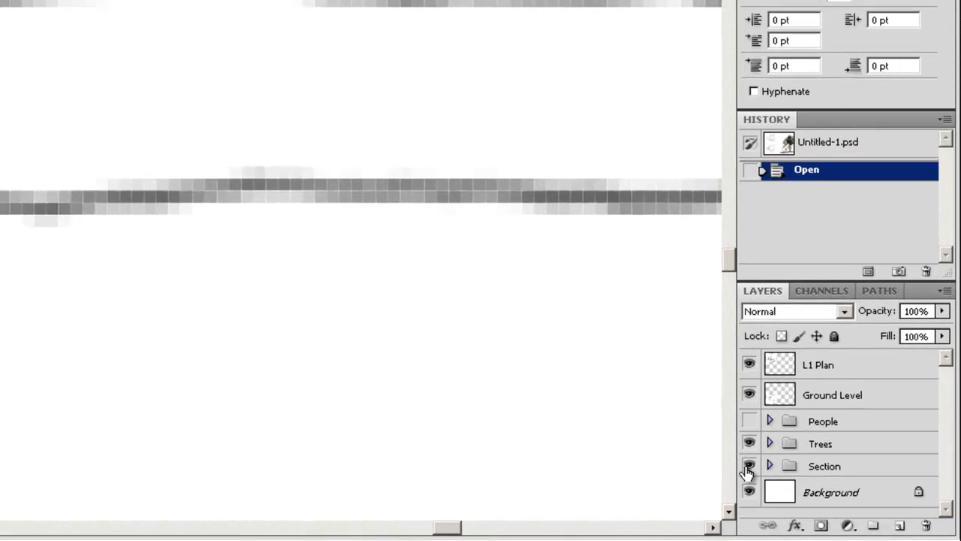
left_click(769, 465)
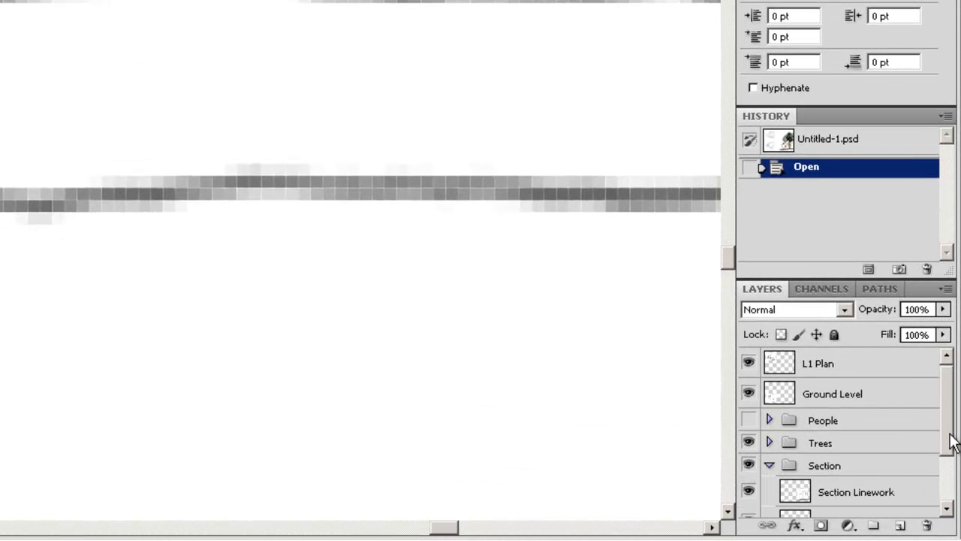
left_click_drag(952, 444, 954, 476)
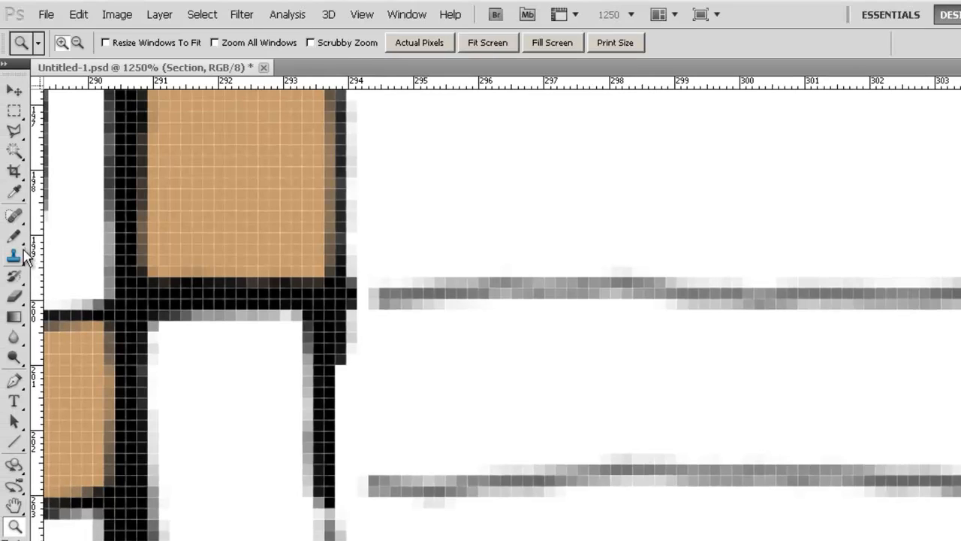
Step: Sample the grey of the thin section line and pencil in the gaps between the black wall outline and both horizontal beam lines
left_click(16, 239)
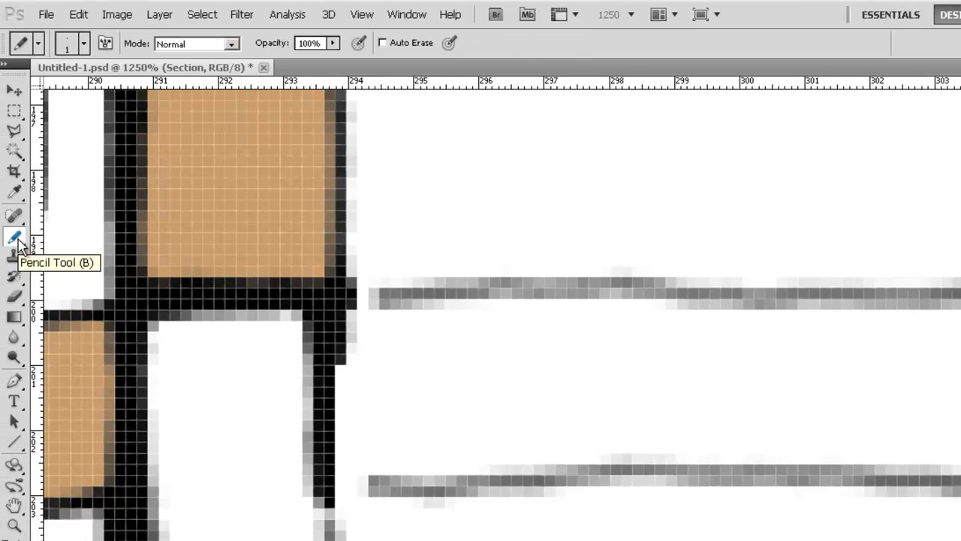
left_click(14, 193)
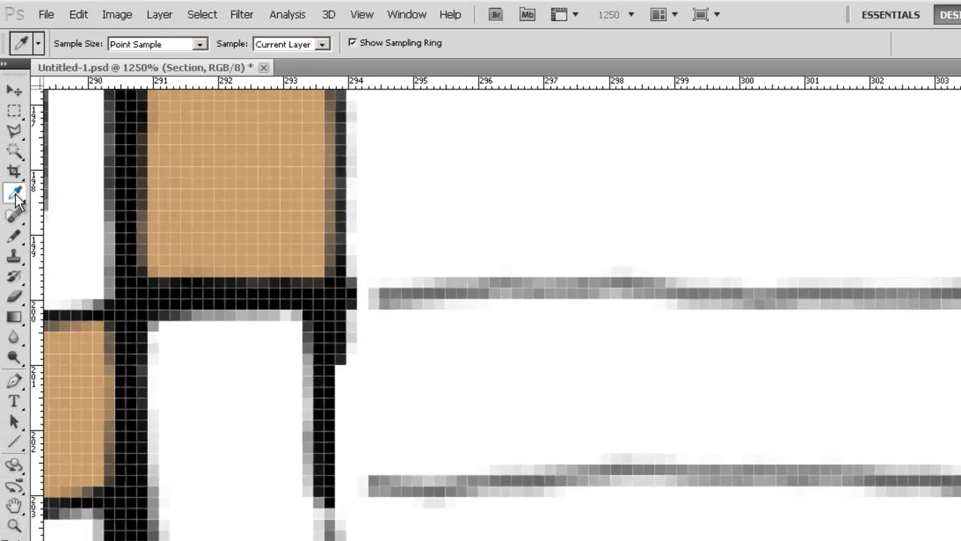
left_click(435, 284)
left_click(14, 236)
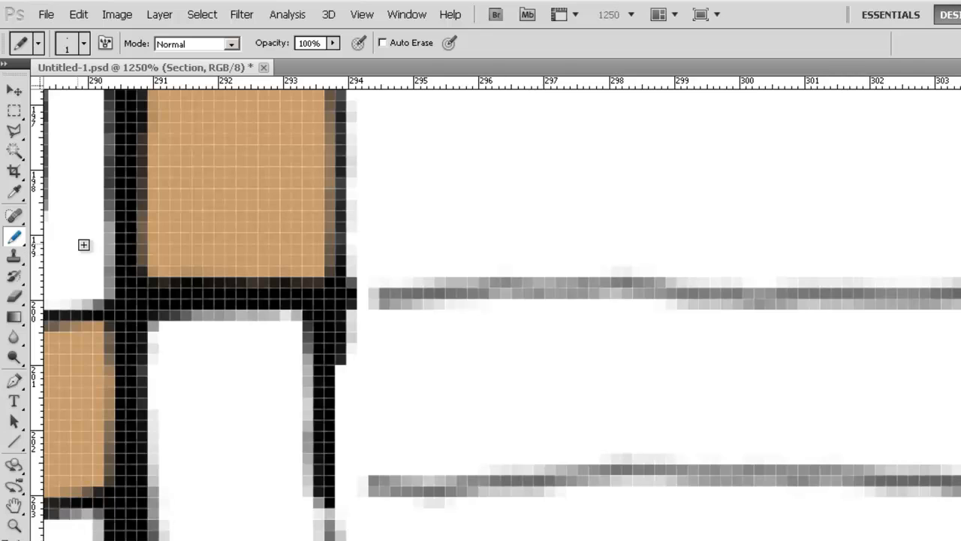
left_click(363, 291)
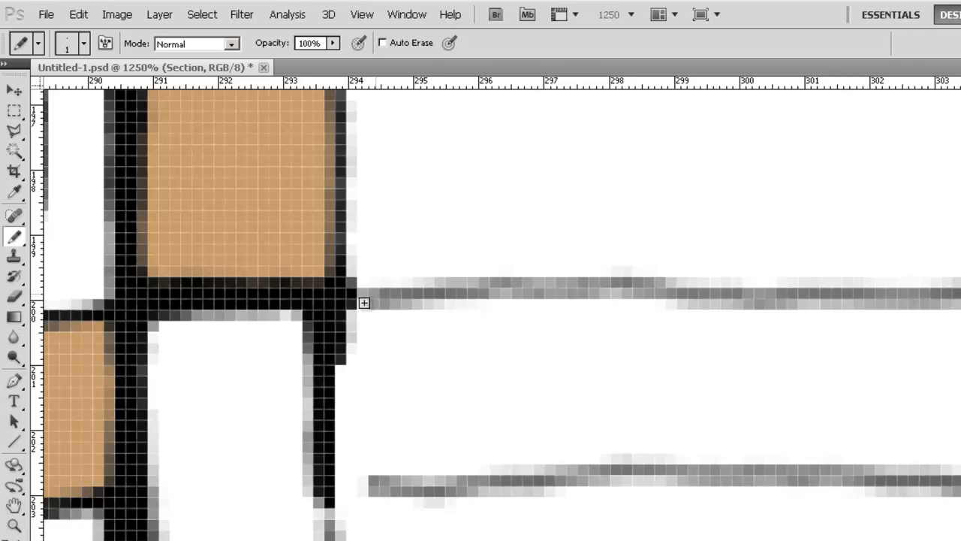
left_click_drag(340, 481, 367, 491)
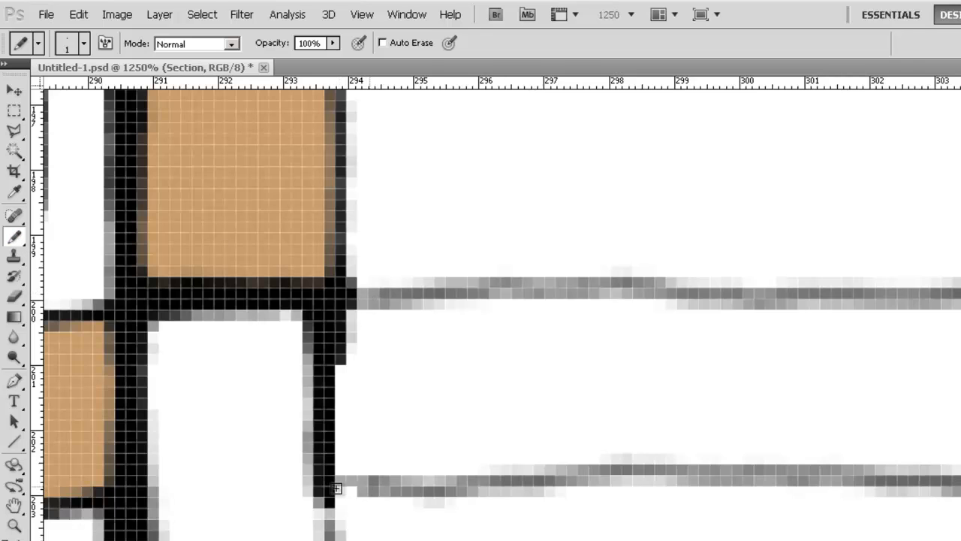
Step: Pencil in the gaps at the other ends of both horizontal beam lines, where they meet the central brown wall
left_click_drag(903, 407, 562, 409)
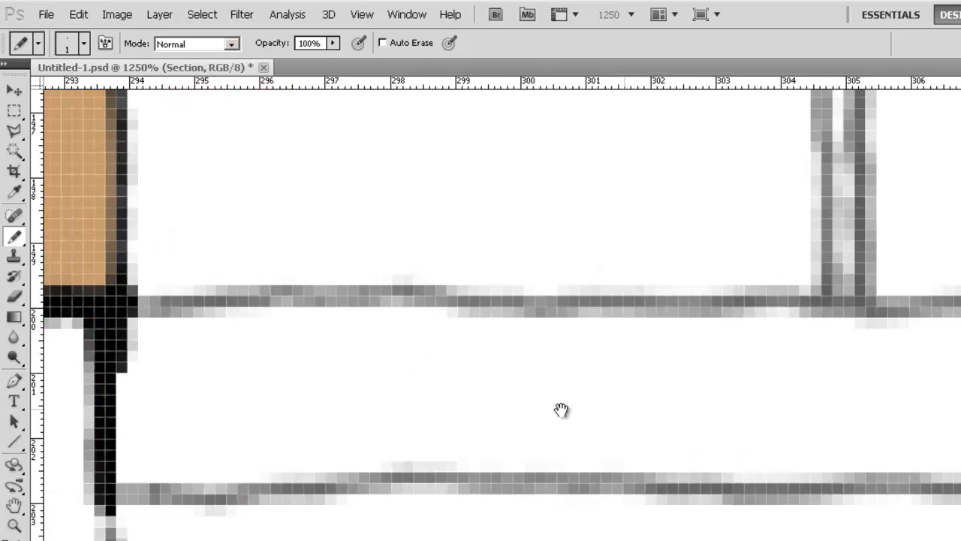
left_click_drag(799, 376, 383, 365)
left_click_drag(715, 284, 712, 307)
left_click_drag(723, 475, 712, 479)
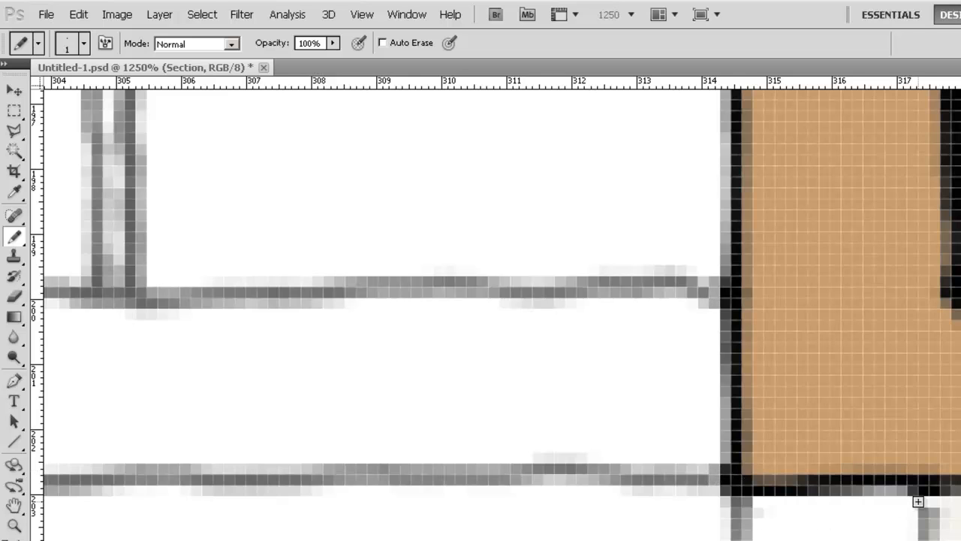
Step: Pencil in the remaining gaps at the ends of the two vertical column lines, down to the black floor line
left_click_drag(813, 501, 763, 188)
left_click_drag(793, 470, 778, 113)
left_click_drag(751, 451, 767, 188)
left_click_drag(781, 465, 751, 101)
left_click_drag(744, 495, 731, 105)
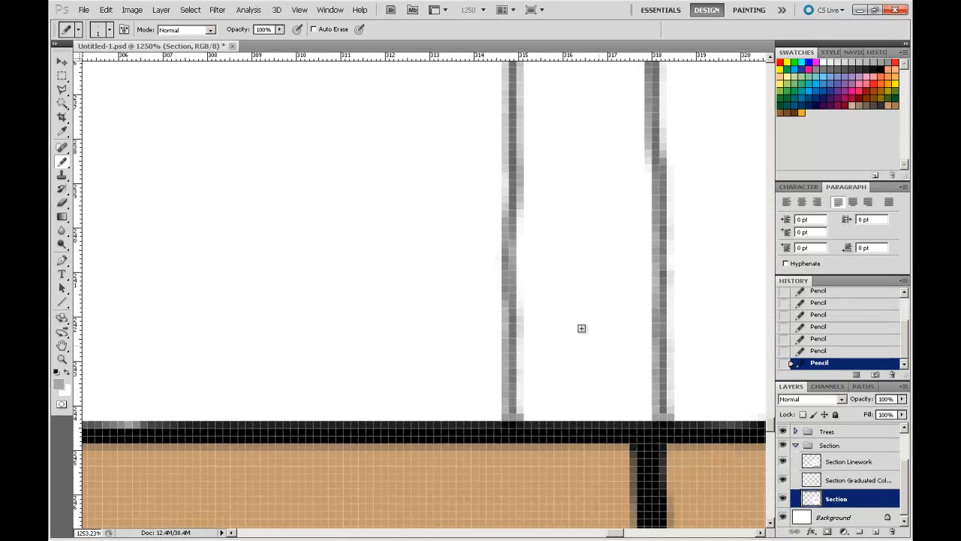
Step: Activate the Section Graduated Colour layer and sample the beige from the shaded ground-floor wall as the foreground colour
key("ctrl+minus")
key("ctrl+minus")
key("ctrl+minus")
key("ctrl+minus")
key("ctrl+minus")
key("ctrl+minus")
key("ctrl+minus")
key("ctrl+minus")
key("ctrl+minus")
key("ctrl+minus")
key("z")
left_click_drag(356, 132, 519, 319)
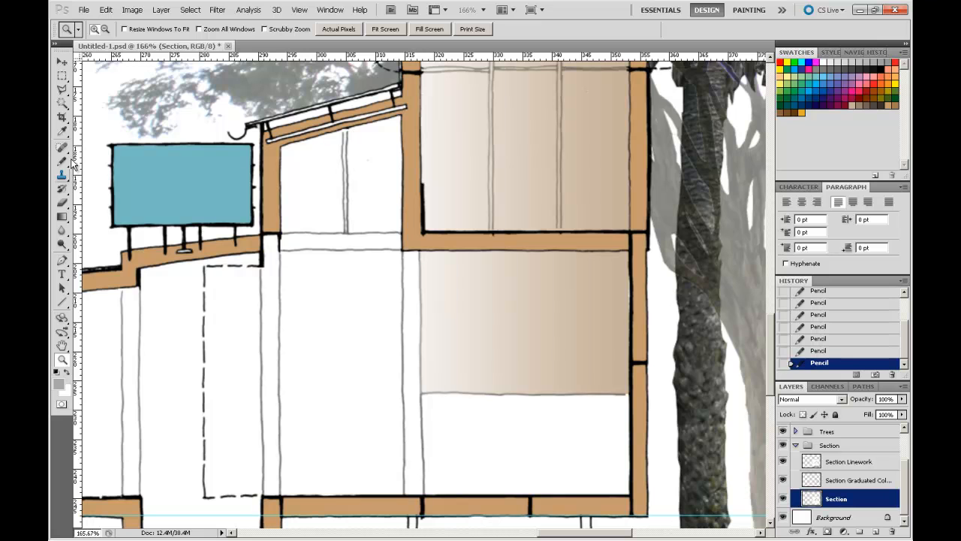
left_click(63, 133)
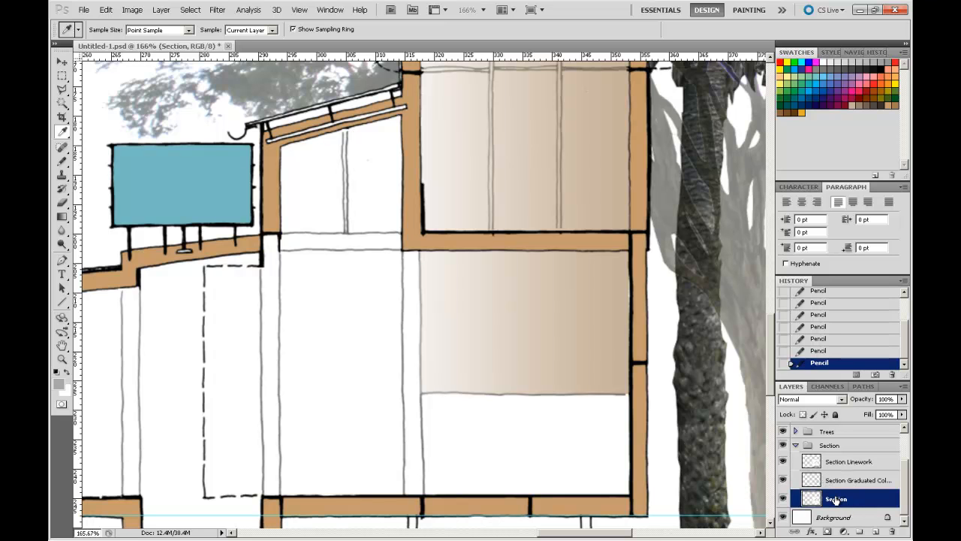
left_click_drag(533, 324, 575, 285)
left_click(859, 482)
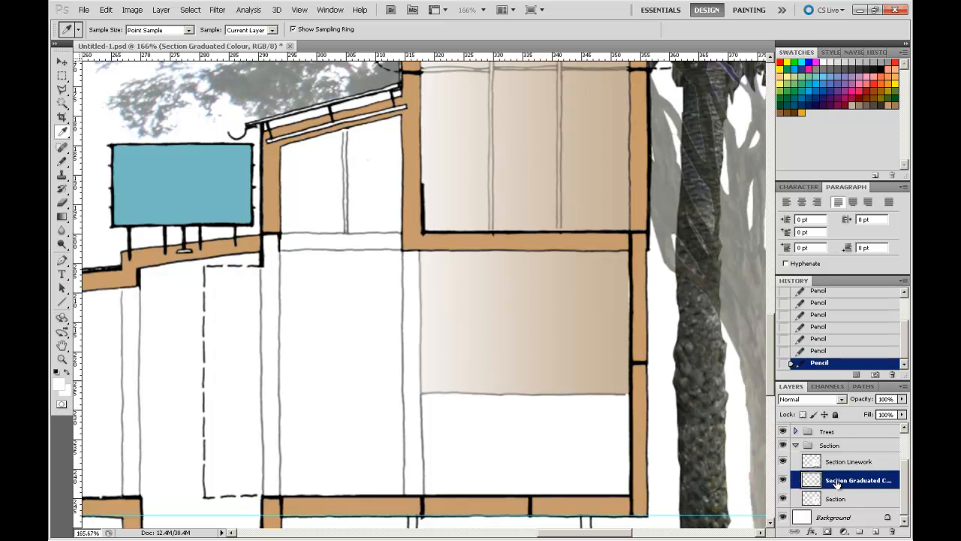
mouse_move(562, 302)
left_mouse_down()
mouse_move(568, 315)
mouse_move(592, 301)
mouse_move(573, 298)
mouse_move(581, 300)
left_mouse_up()
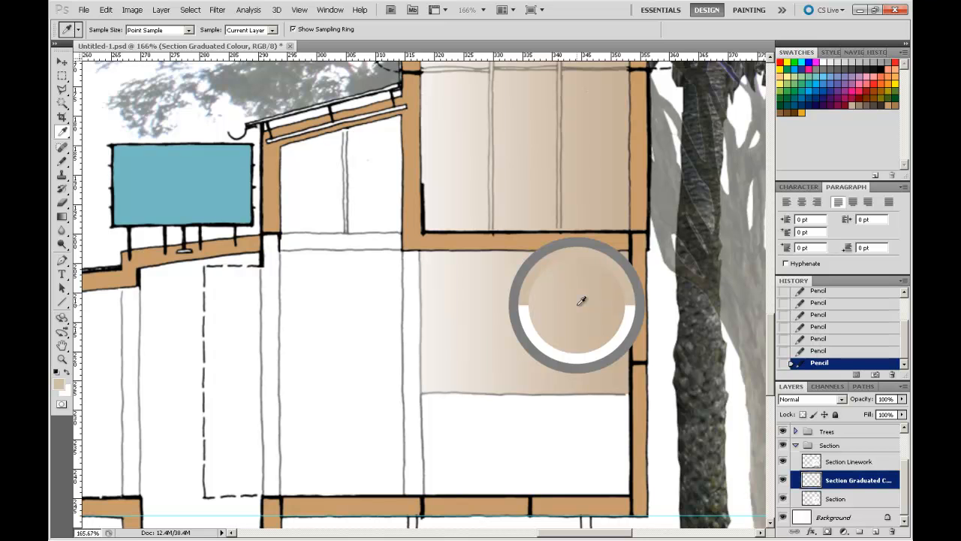
left_click_drag(581, 300, 582, 302)
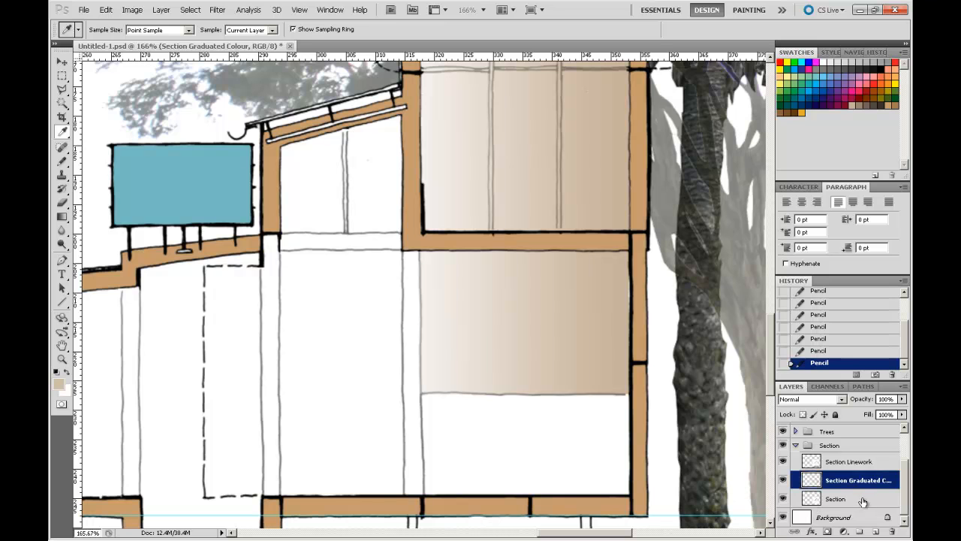
Step: On the Section layer, fill the horizontal beam strip and the adjoining vertical column with the sampled beige using the Paint Bucket
left_click(835, 501)
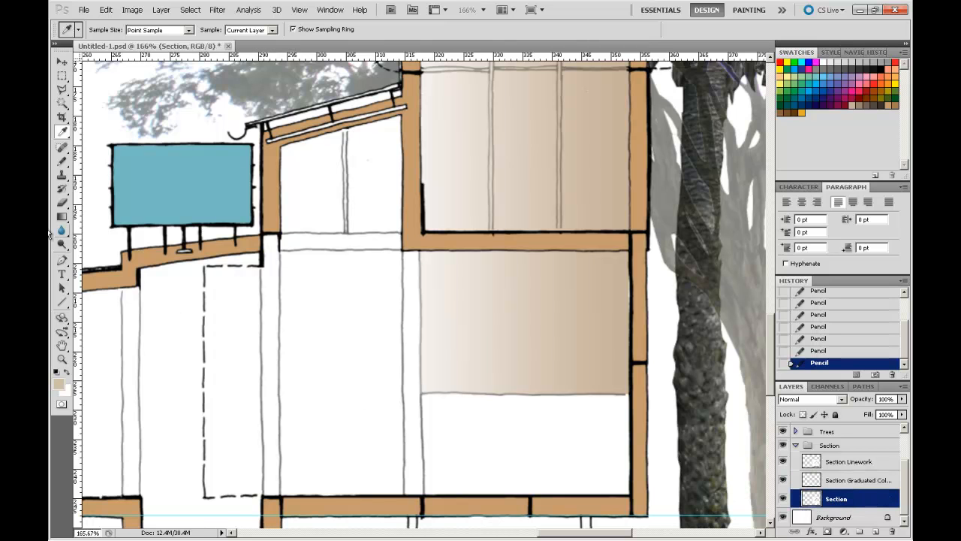
left_click_drag(63, 217, 112, 226)
left_click(342, 245)
left_click(407, 267)
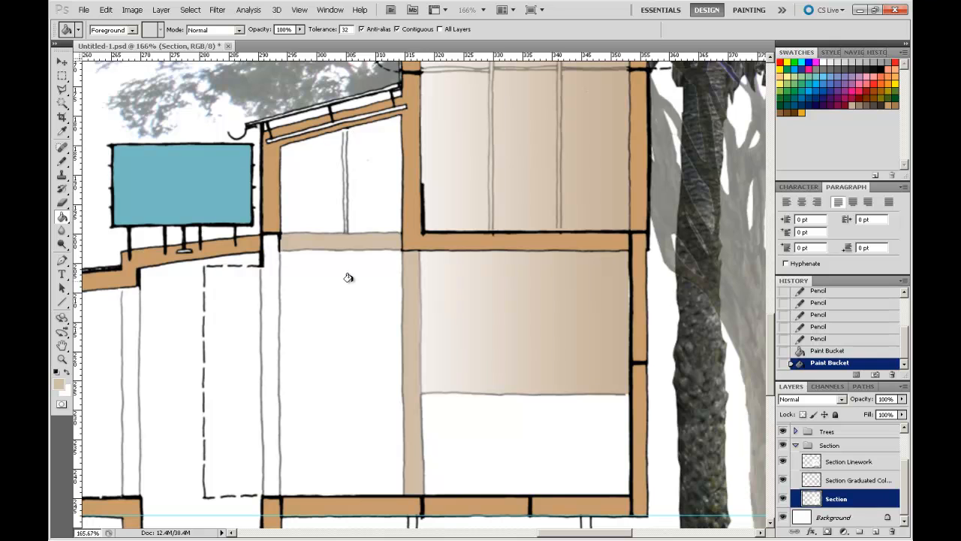
Step: On the Section Graduated Colour layer, select the rectangular white wall area below the beige beam and switch to the Gradient tool
left_click(871, 480)
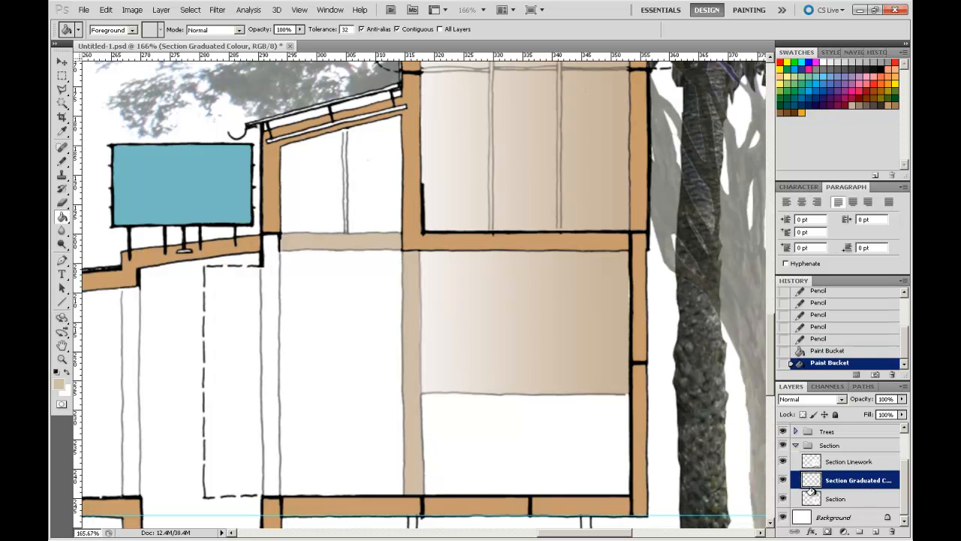
left_click(62, 78)
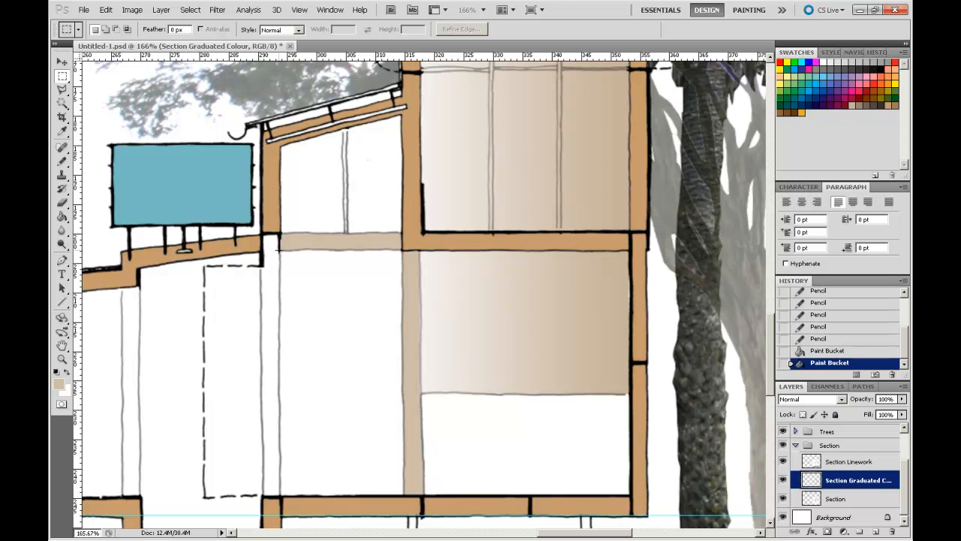
left_click_drag(403, 456, 403, 494)
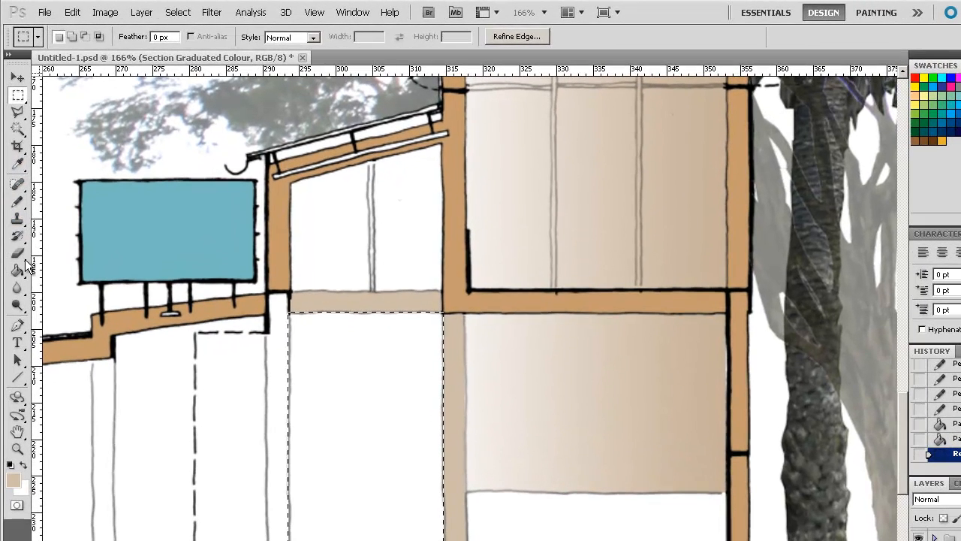
left_click(63, 219)
left_click(19, 273)
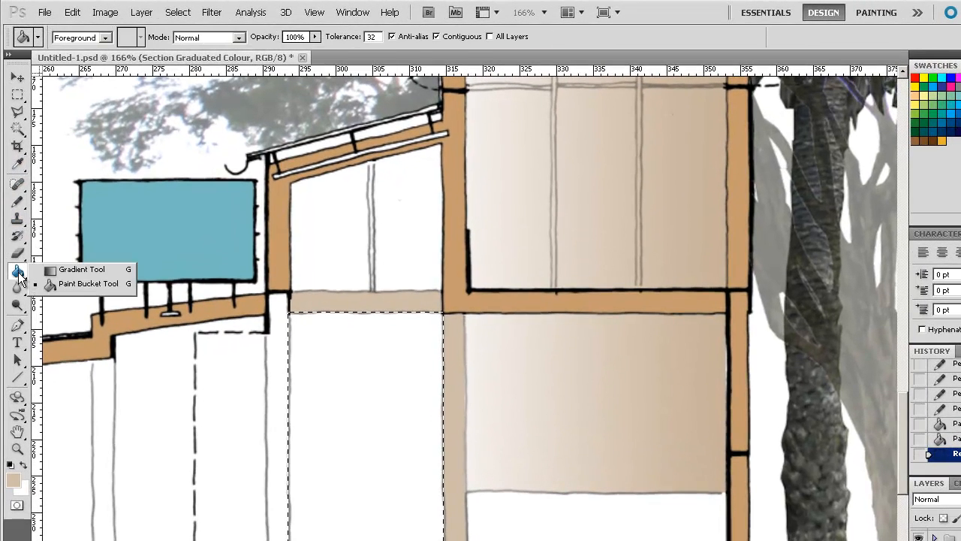
left_click(64, 268)
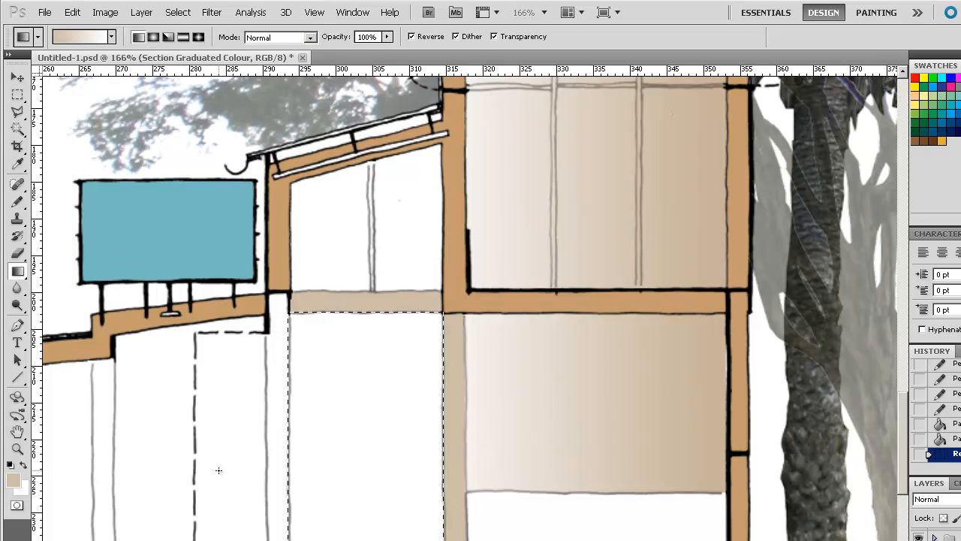
left_click_drag(432, 468, 426, 475)
key("ctrl+z")
left_click(412, 37)
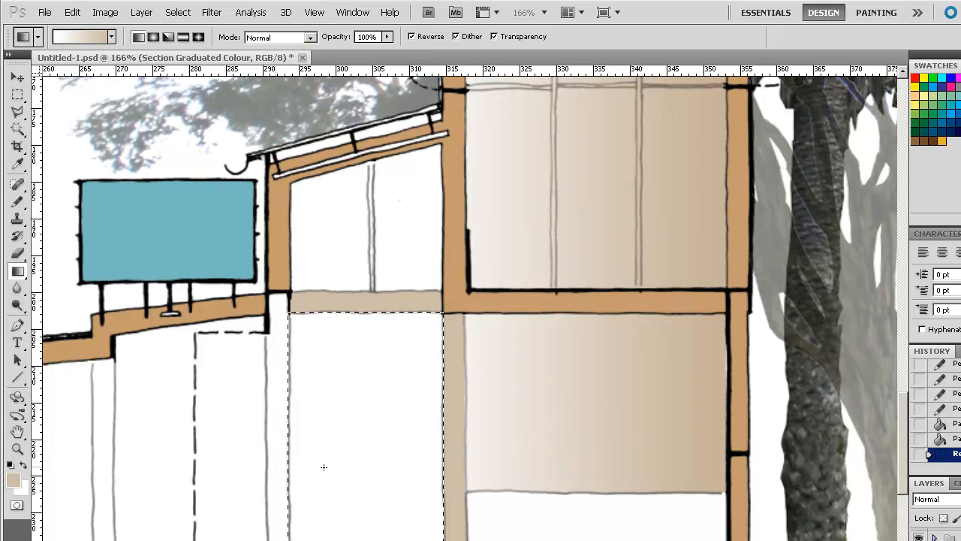
left_click_drag(404, 466, 439, 467)
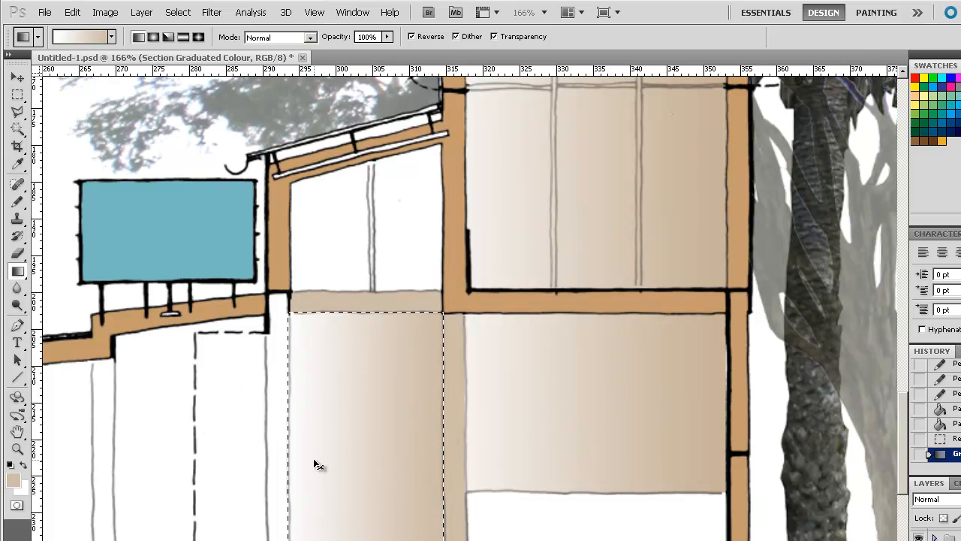
key("ctrl+z")
Step: Fill the selected wall with a horizontal white-to-beige gradient extending past the beige column, and deselect the area
left_click_drag(282, 445, 549, 444)
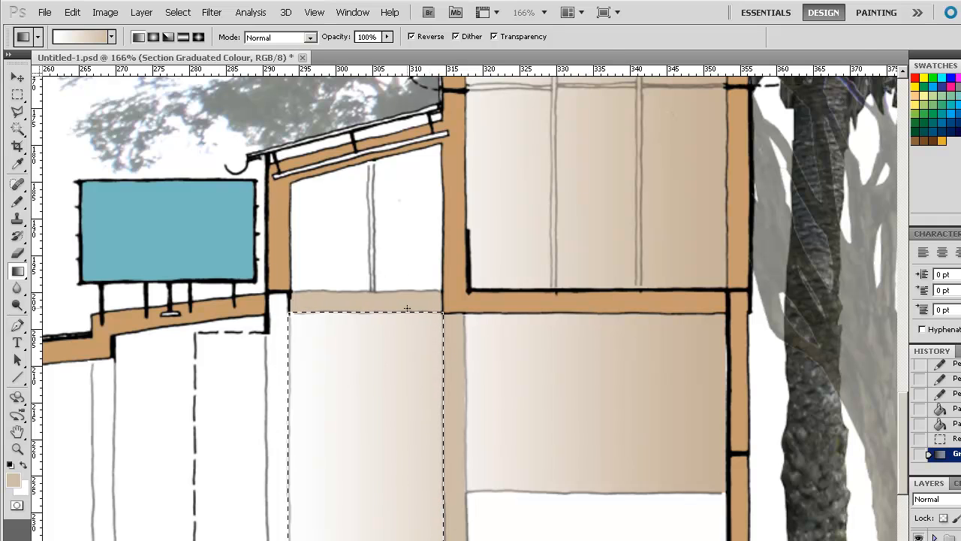
key("ctrl+d")
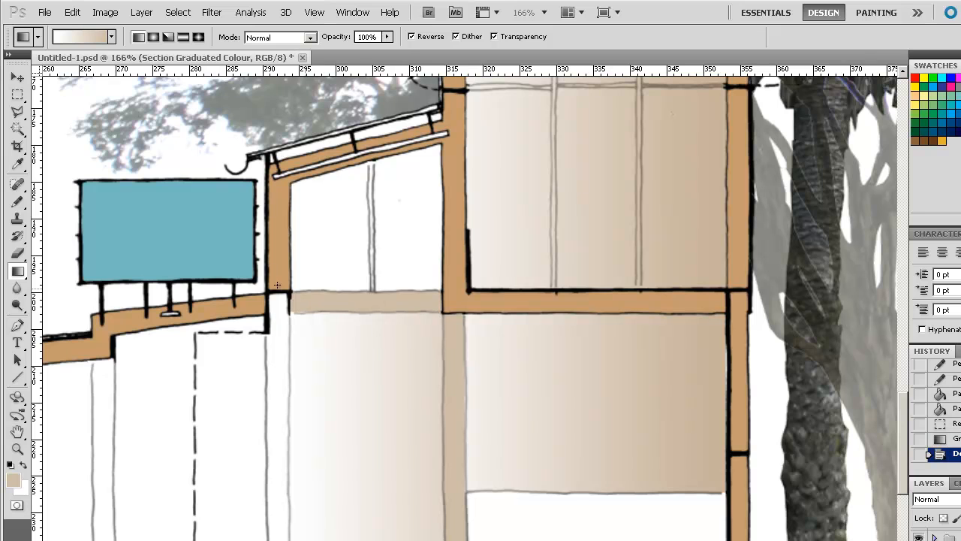
Step: Select the sloped-top upper wall with the Polygonal Lasso, fill it with a diagonal white-to-beige gradient darkest at the upper corner, and deselect
left_click(18, 111)
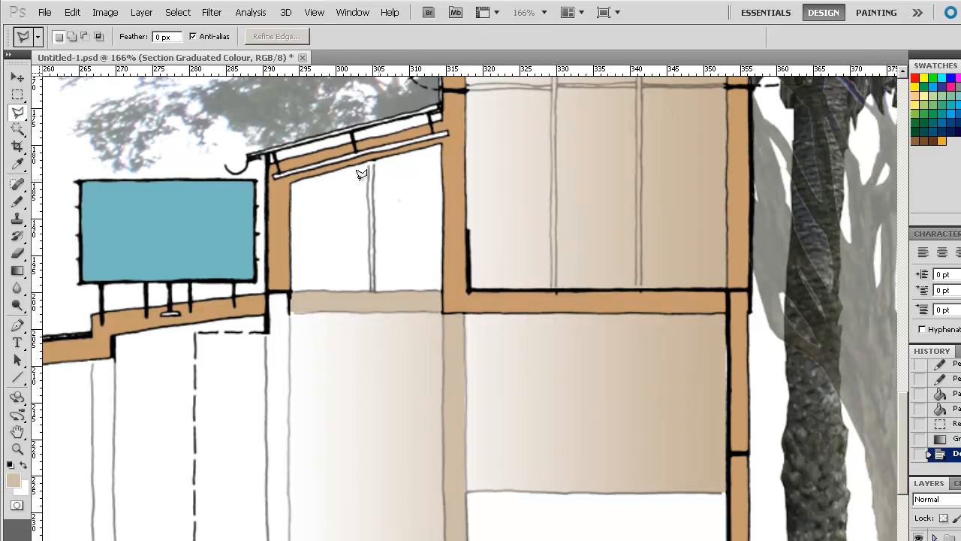
left_click(291, 175)
left_click(441, 142)
double_click(289, 285)
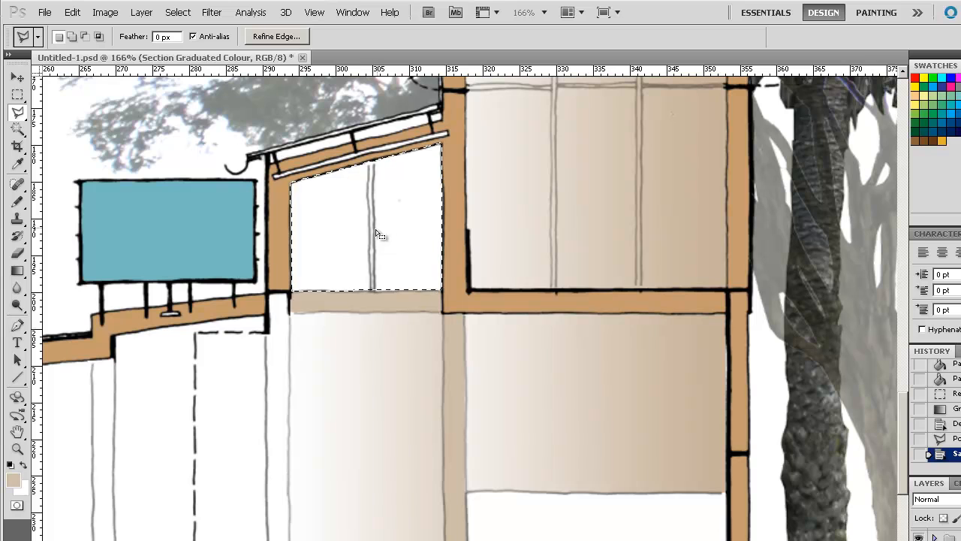
left_click(18, 271)
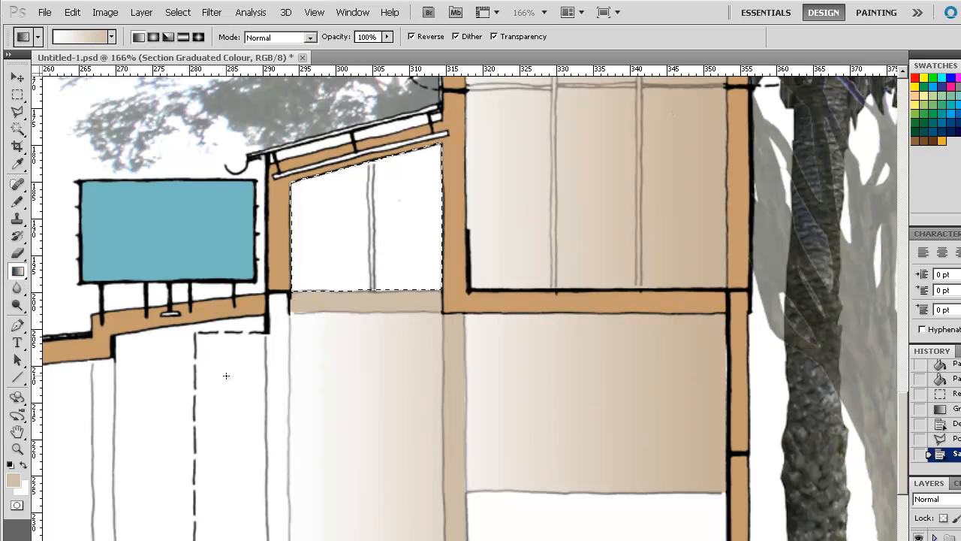
left_click_drag(440, 155, 246, 379)
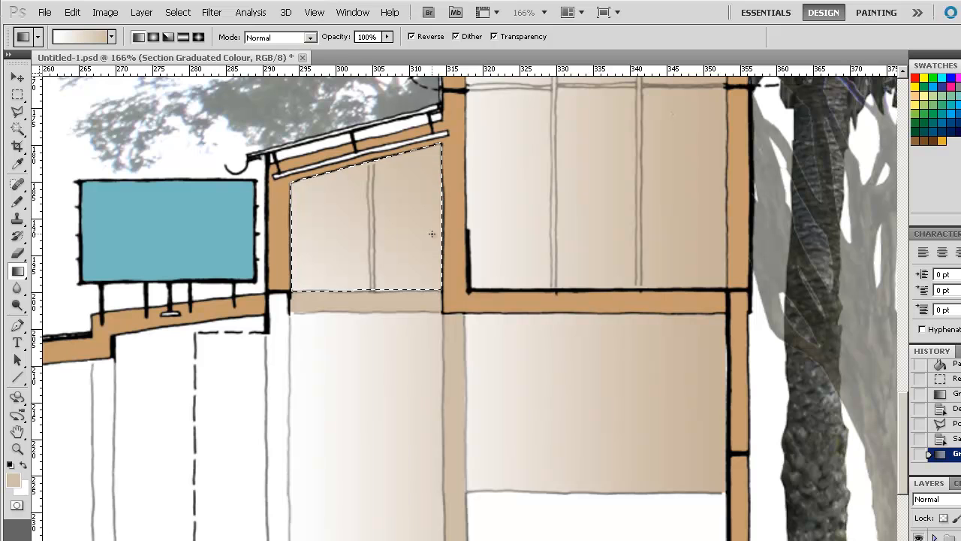
key("ctrl+d")
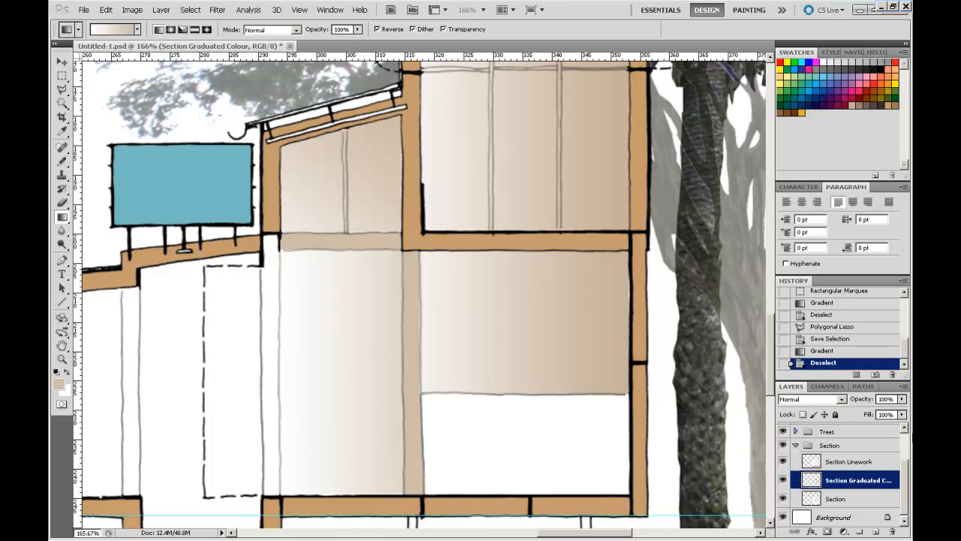
Step: Create a new layer named Light Shafts above the Section Graduated Colour layer
left_click(905, 386)
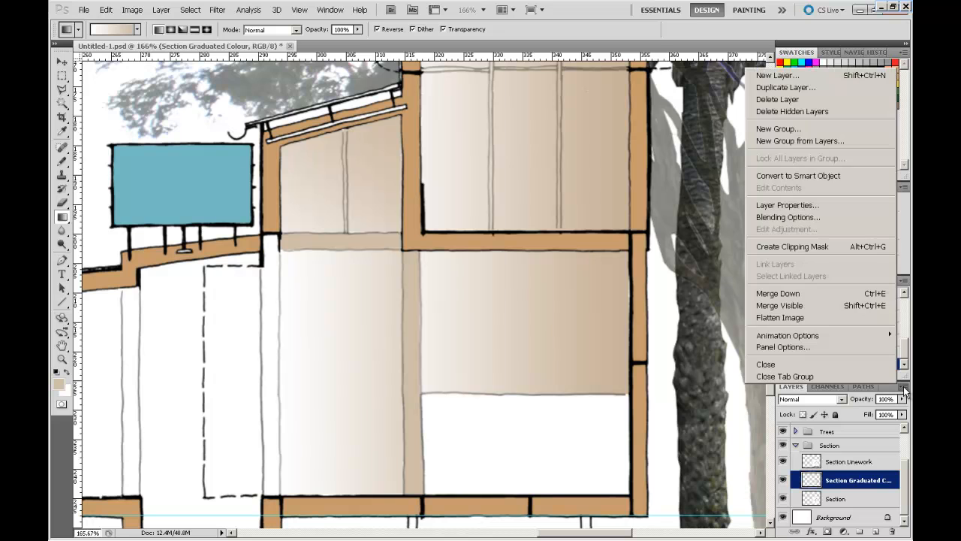
left_click(818, 76)
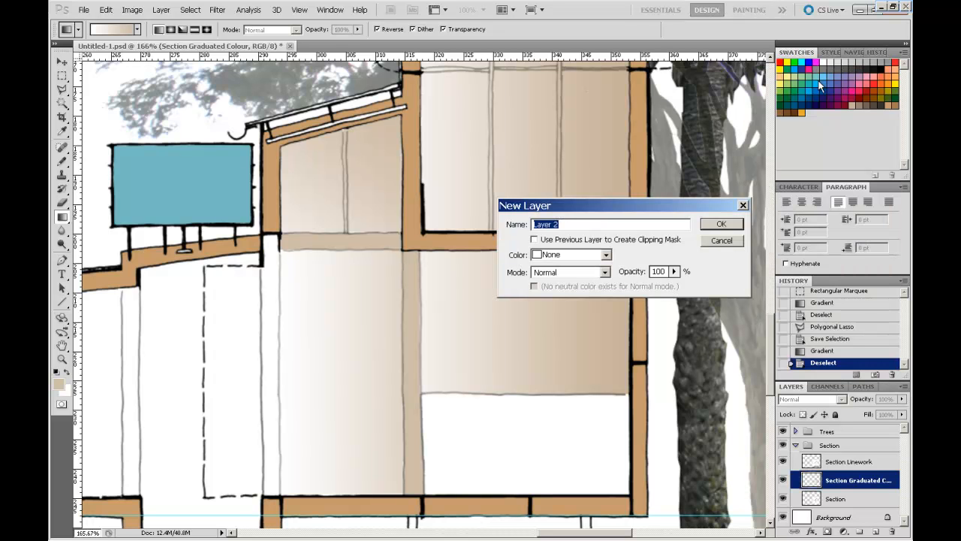
type("Light Shafts")
left_click(721, 224)
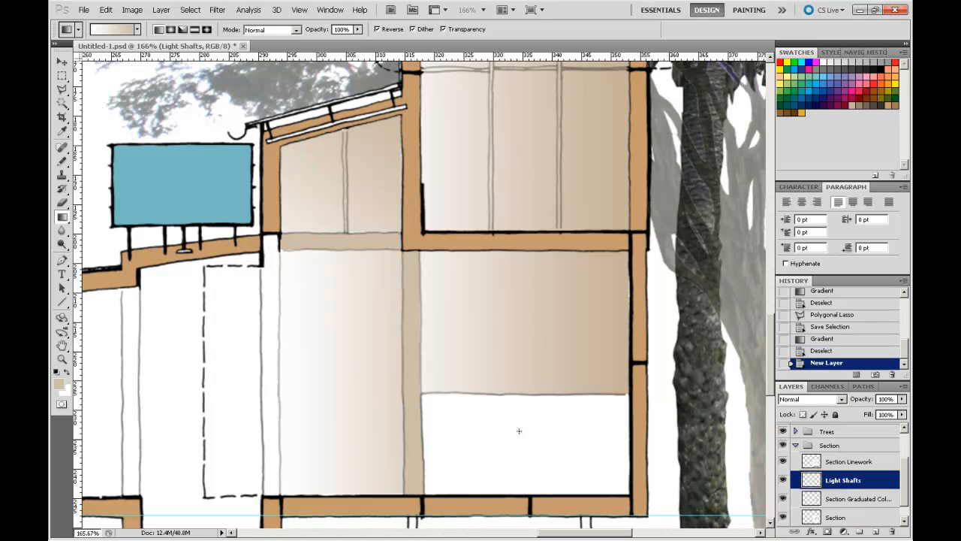
Step: Outline a narrow diagonal light shaft with the Polygonal Lasso, running from the lower roof's glazing down to the ground floor
left_click(62, 90)
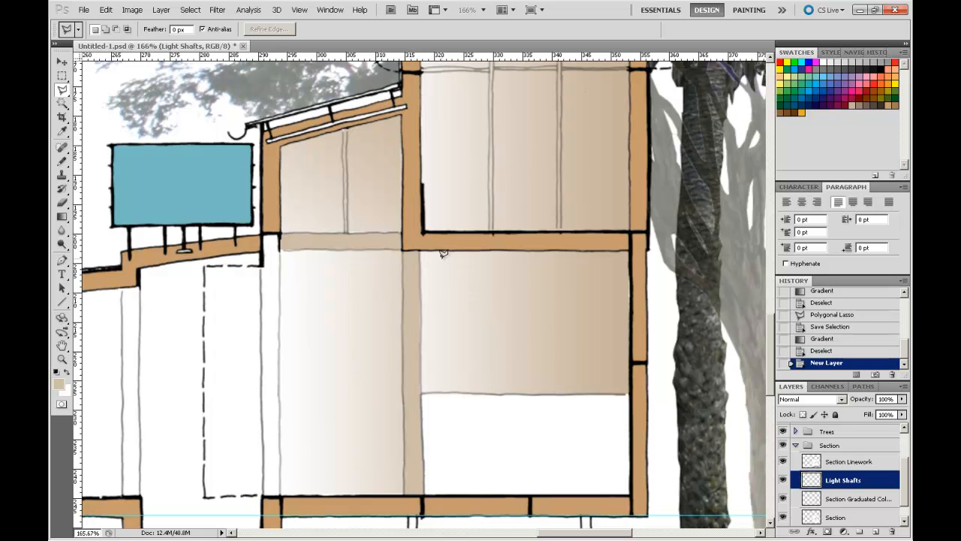
left_click(386, 107)
left_click(548, 496)
left_click(533, 496)
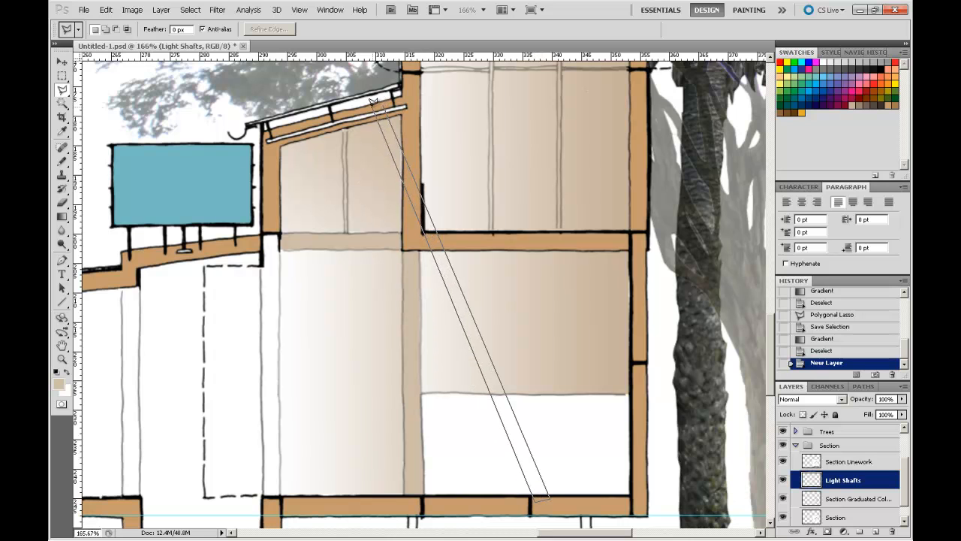
left_click(373, 101)
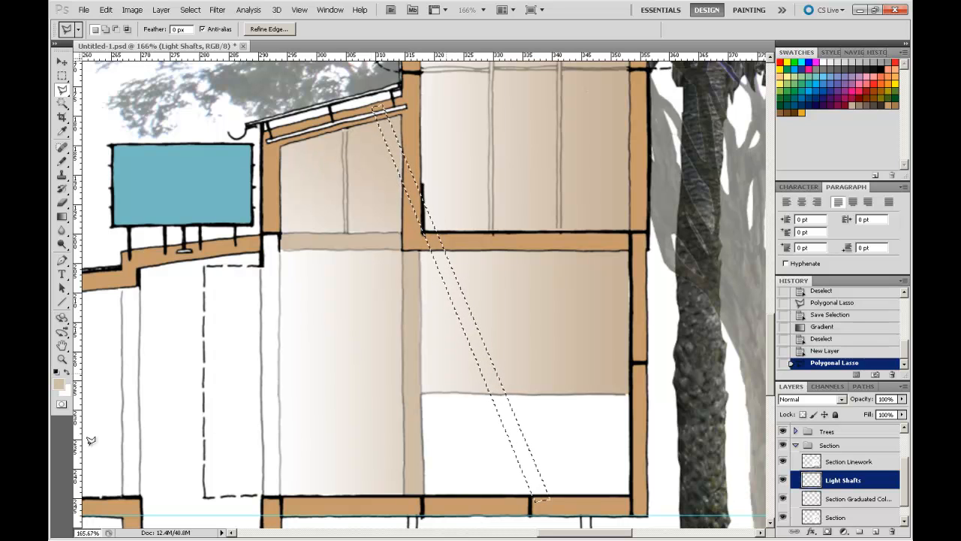
Step: Fill the shaft selection with a white-to-orange gradient using the orange swatch, starting pale above the roof and ending orange at the floor
left_click(802, 112)
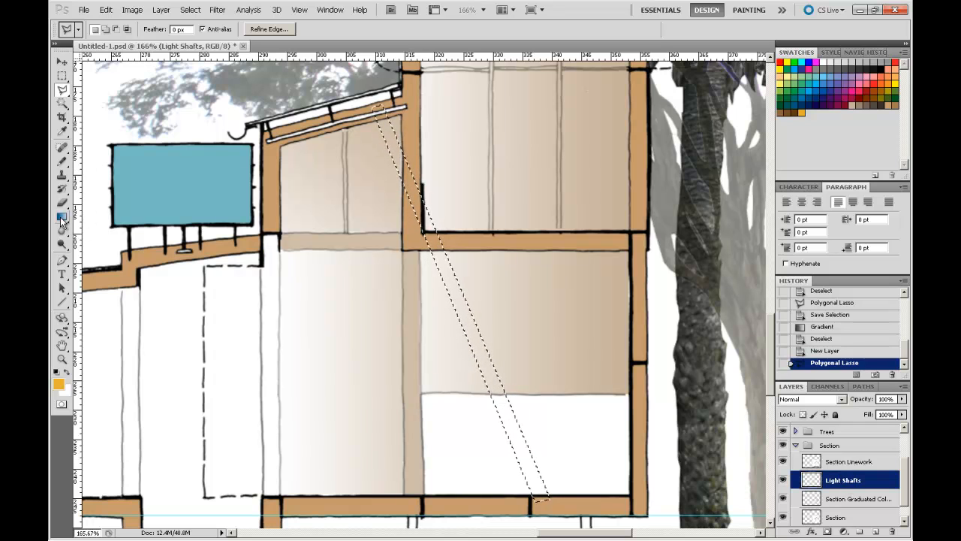
key("ctrl+minus")
key("ctrl+minus")
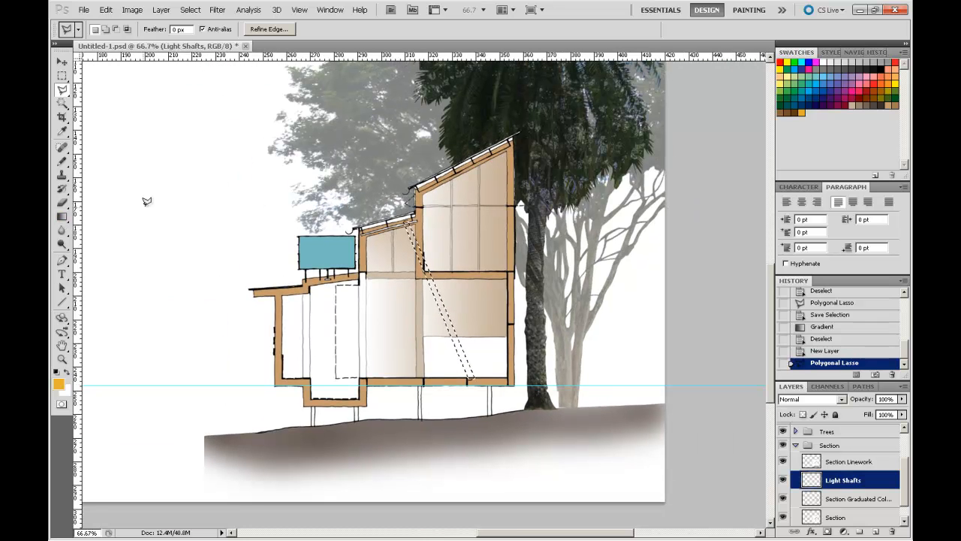
left_click(62, 216)
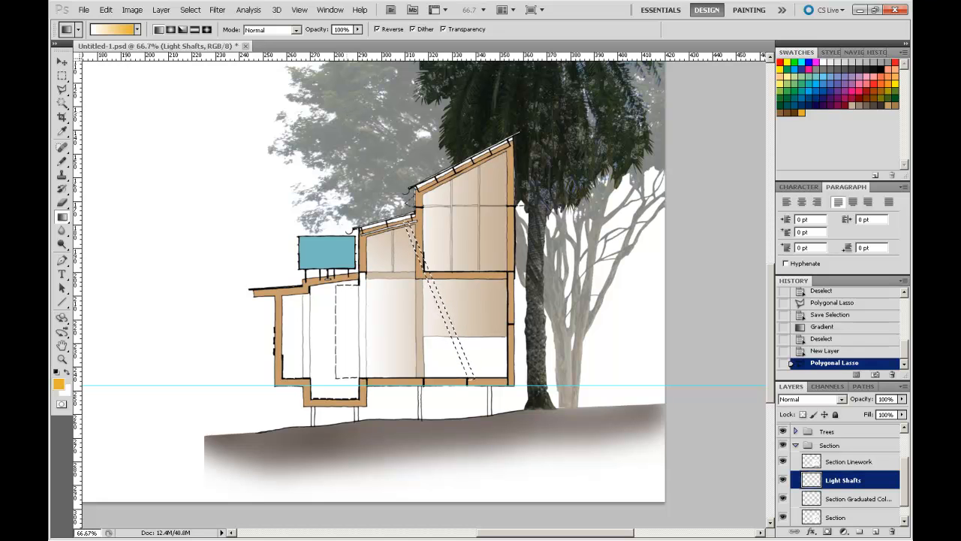
left_click_drag(406, 197, 473, 381)
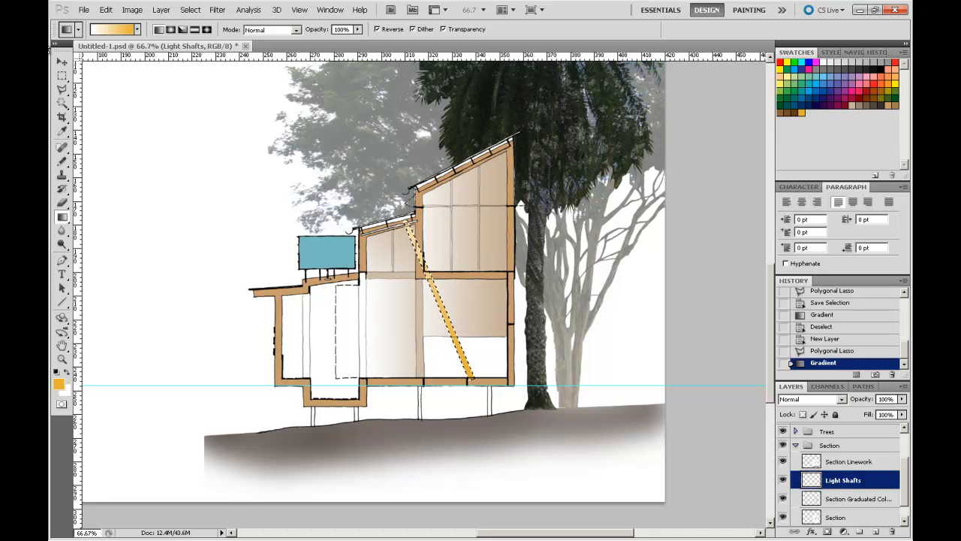
Step: Copy the orange light shaft and paste four duplicates, placing them side by side as parallel shafts beneath the sloped roof
left_click(62, 360)
left_click_drag(314, 200, 514, 396)
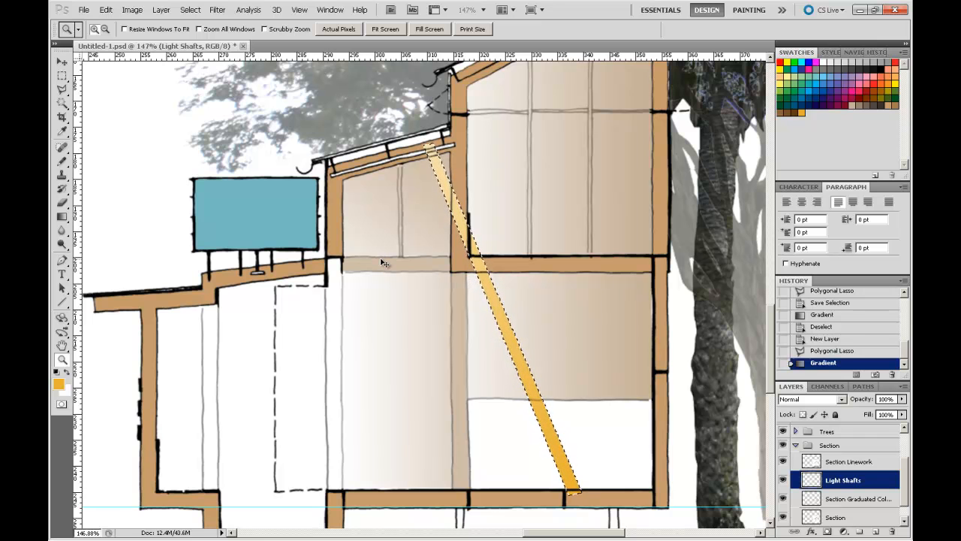
key("ctrl+c")
key("ctrl+v")
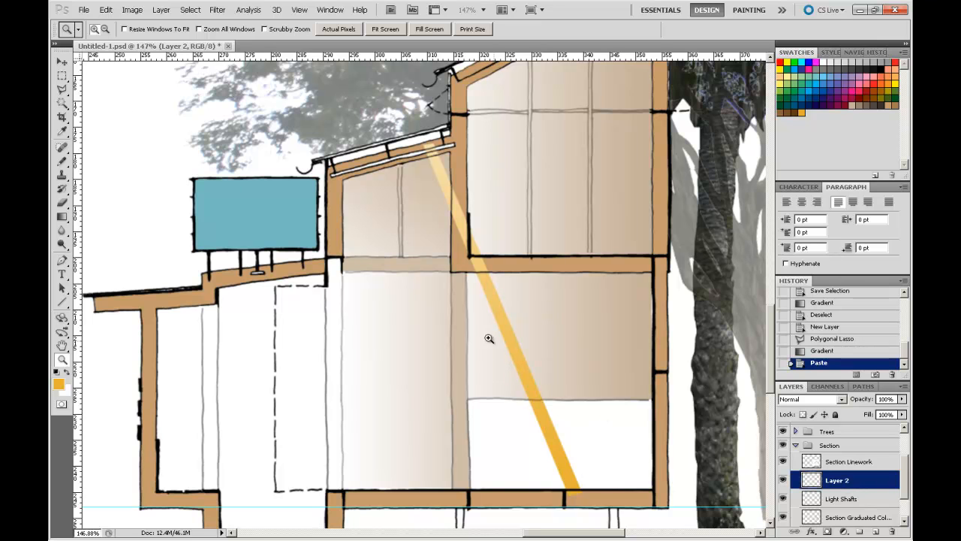
left_click(62, 62)
left_click_drag(489, 308, 470, 313)
key("ctrl+v")
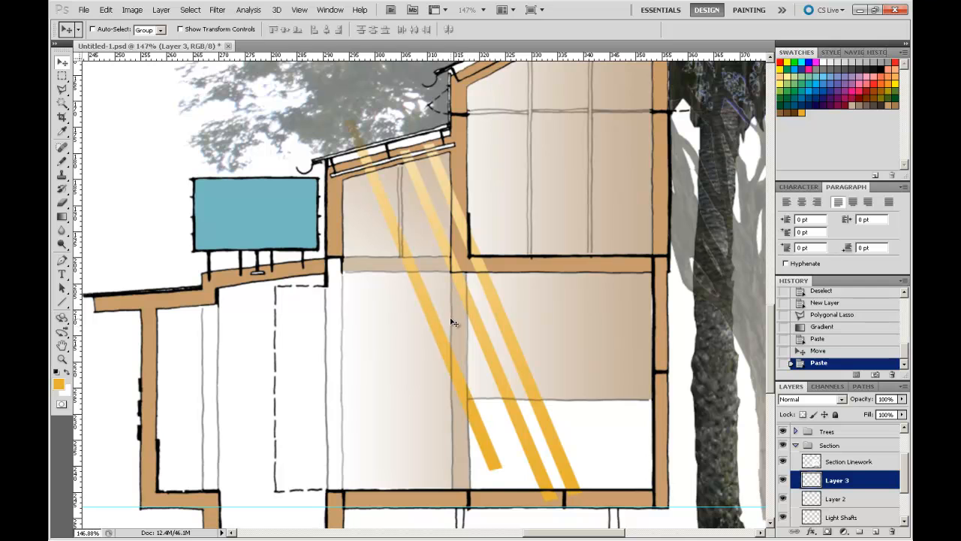
left_click_drag(459, 361, 435, 350)
key("ctrl+v")
key("ctrl+v")
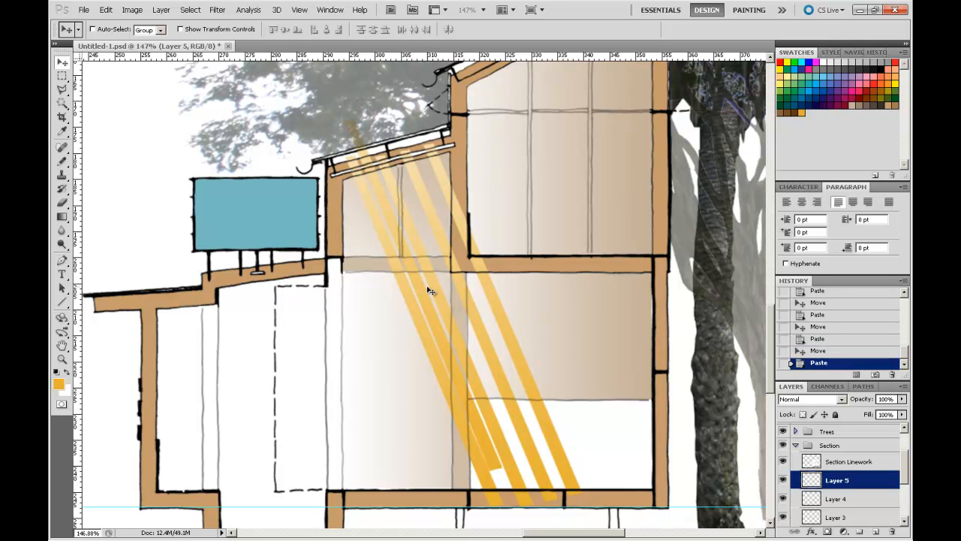
left_click_drag(421, 287, 400, 331)
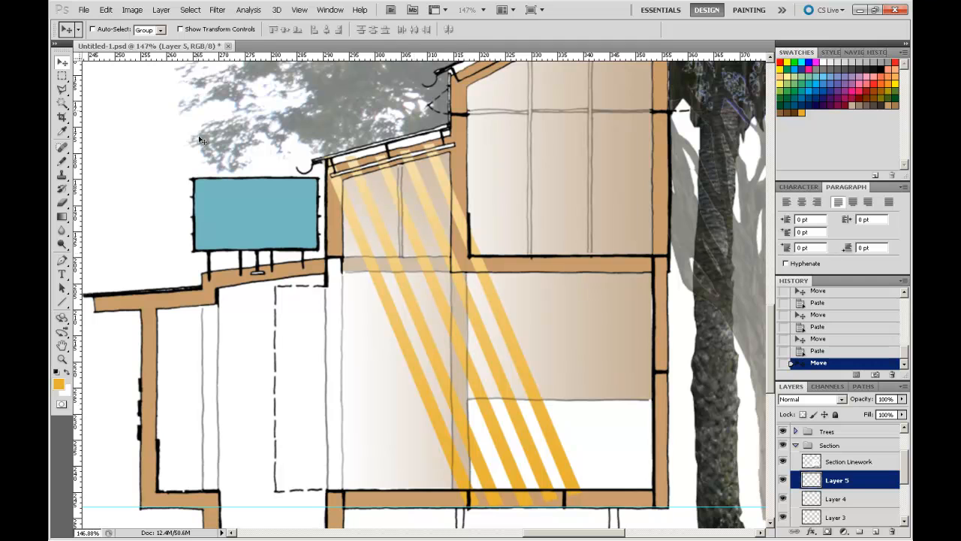
Step: Nudge the light shaft on Layer 4 slightly left to even out the spacing between the shafts
left_click(856, 499)
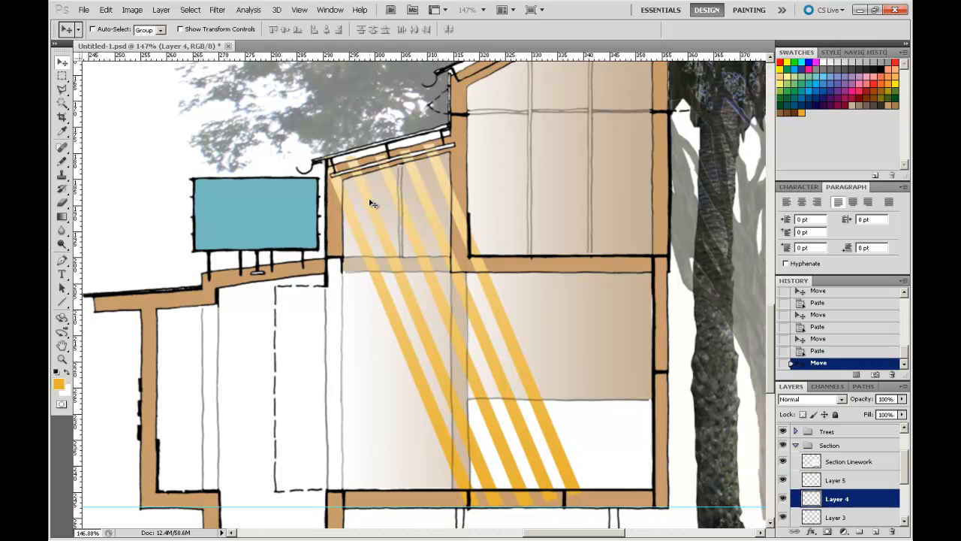
key("Left")
key("Left")
key("Left")
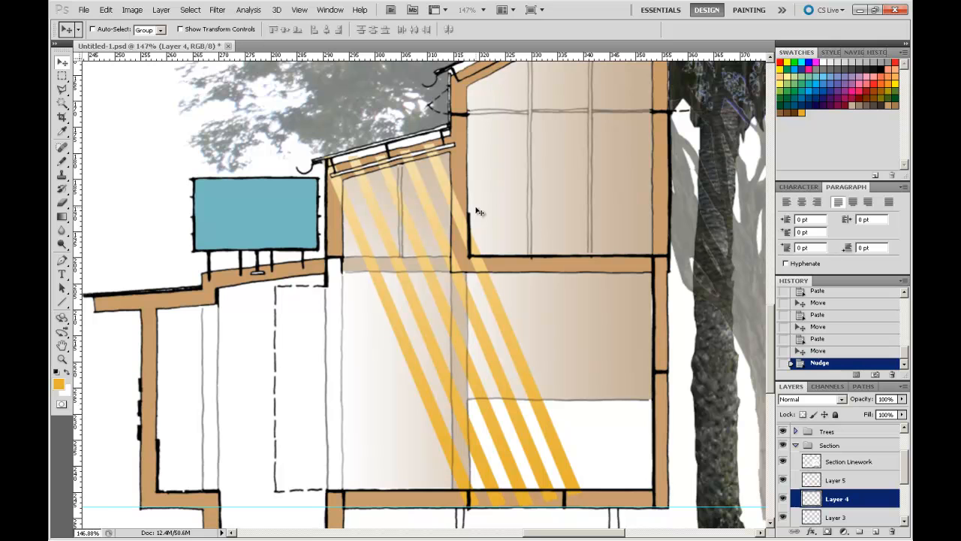
Step: Go through the pasted shaft layers and the Light Shafts layer one at a time to identify them
left_click_drag(905, 464, 905, 476)
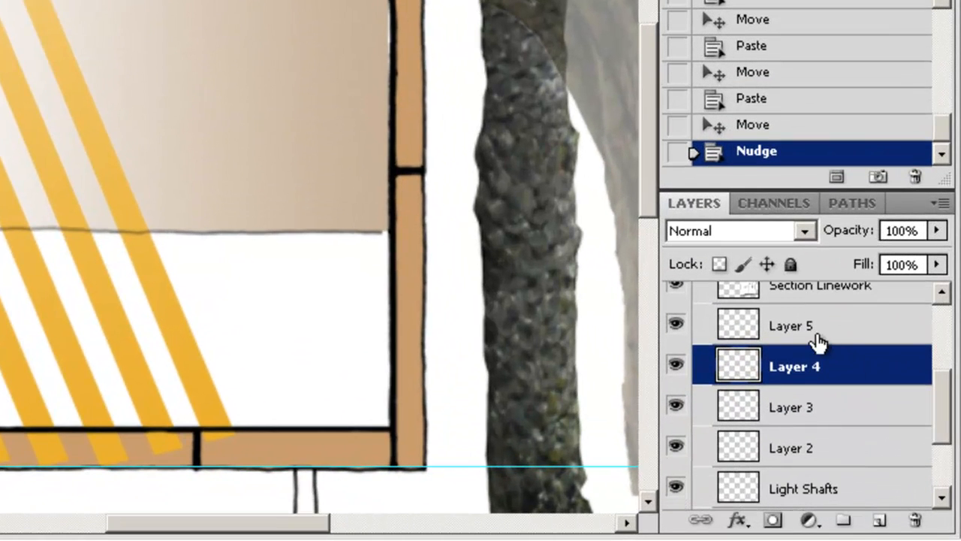
left_click(818, 334)
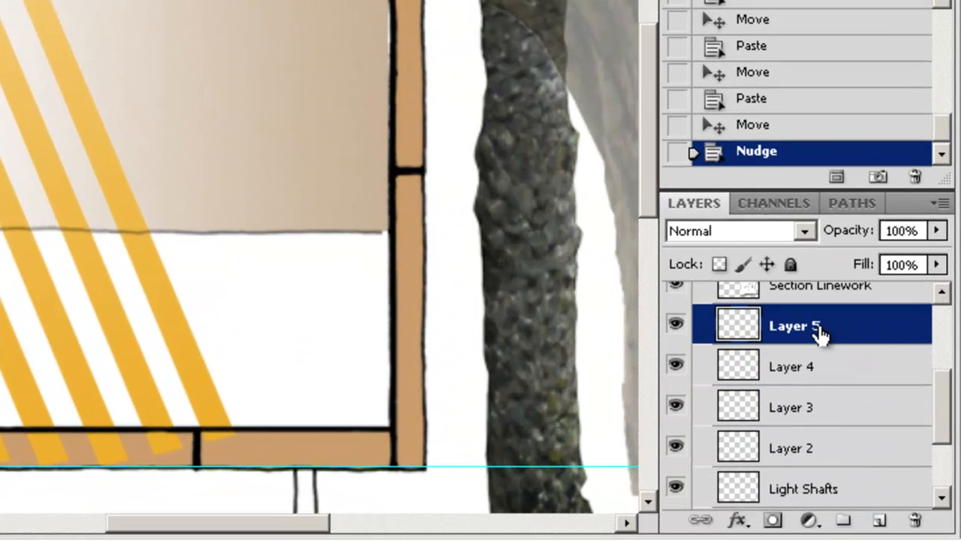
left_click(828, 379)
left_click(830, 420)
left_click(831, 448)
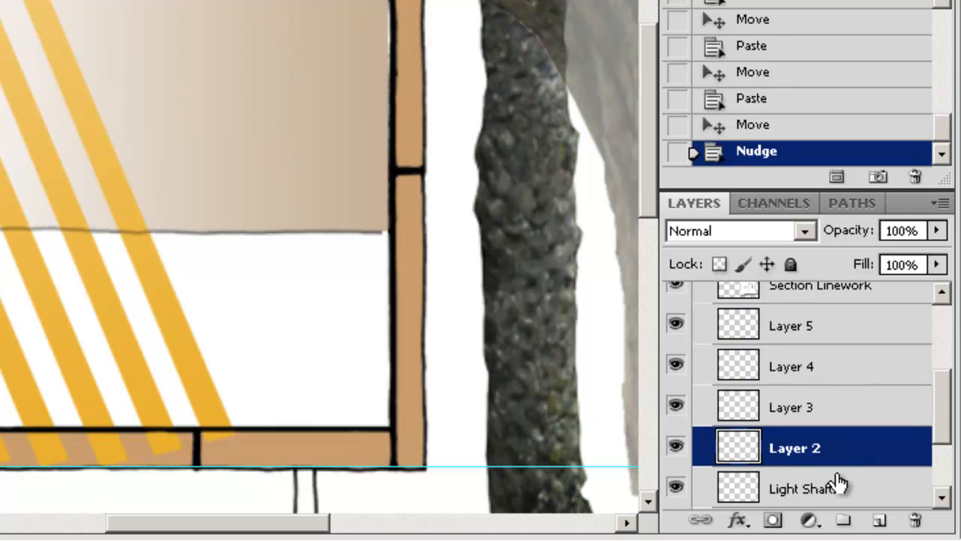
left_click(839, 487)
left_click(839, 455)
left_click(835, 409)
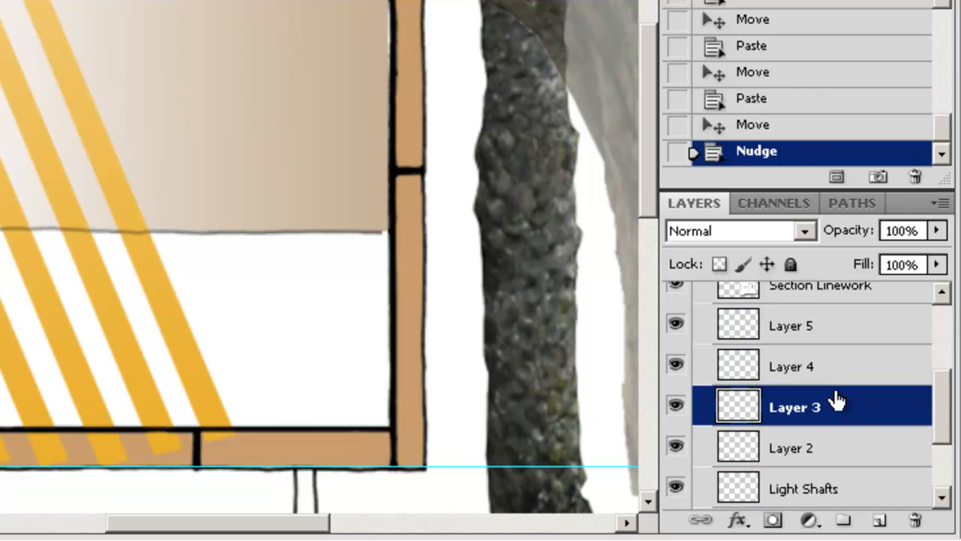
left_click(830, 369)
Step: Select Layers 5, 4, 3, 2 and Light Shafts together and merge them into one layer
left_click(830, 331)
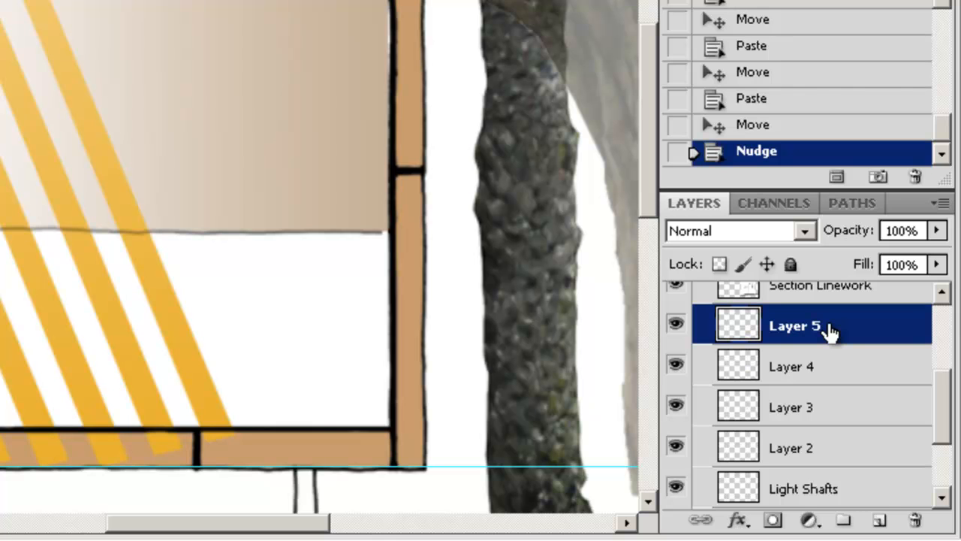
left_click(842, 374, "ctrl")
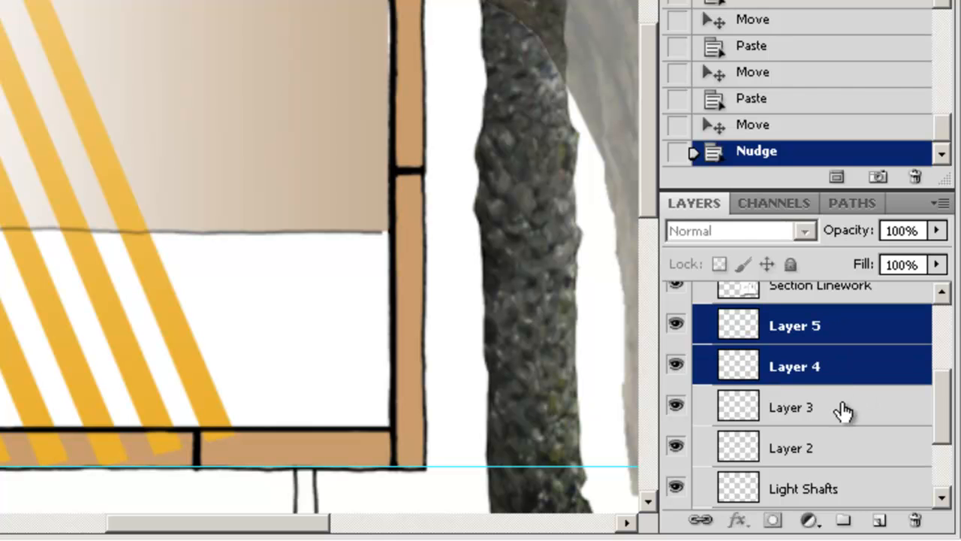
left_click(843, 411, "ctrl")
left_click(830, 459, "ctrl")
left_click(847, 493, "ctrl")
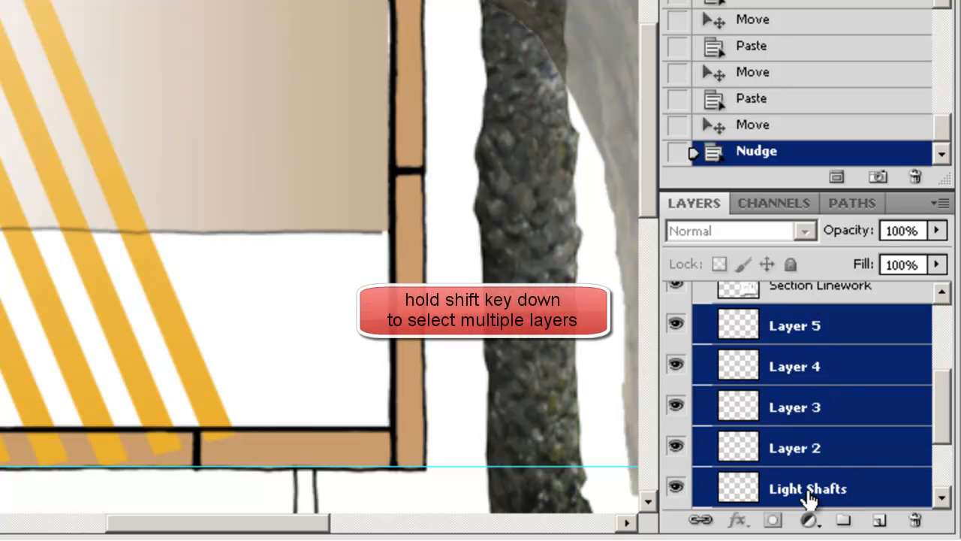
left_click(941, 204)
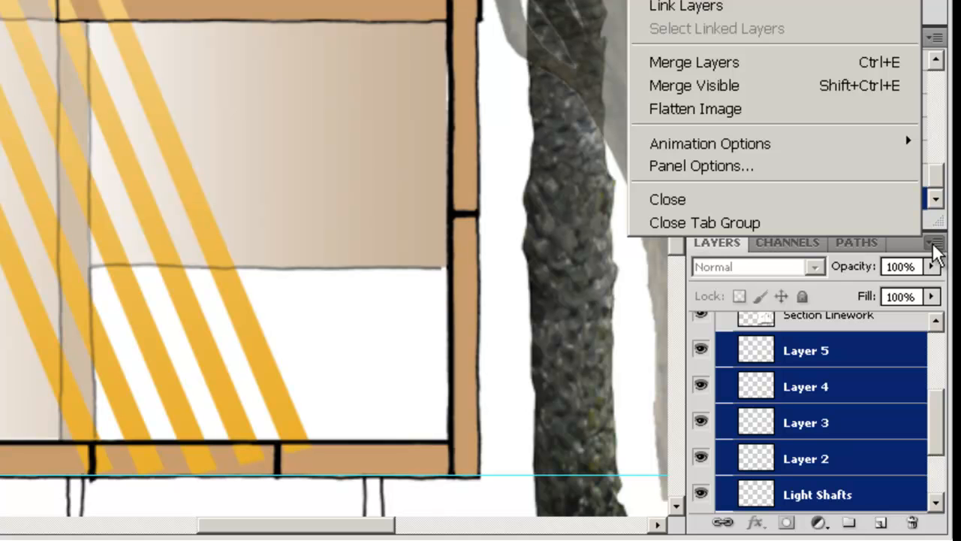
left_click(706, 62)
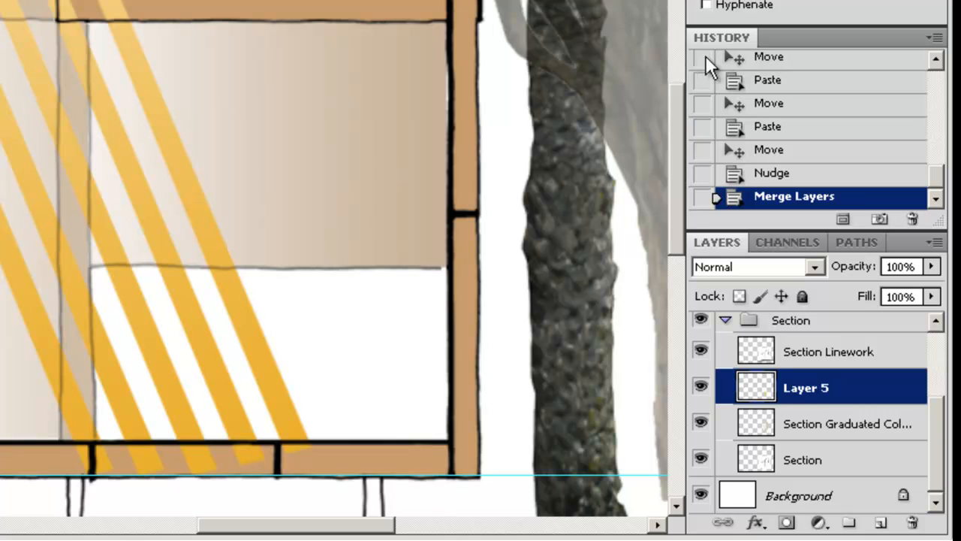
Step: Rename the merged layer Line Shafts and toggle its visibility off and on to check its contents
double_click(803, 391)
type("Line Shafts")
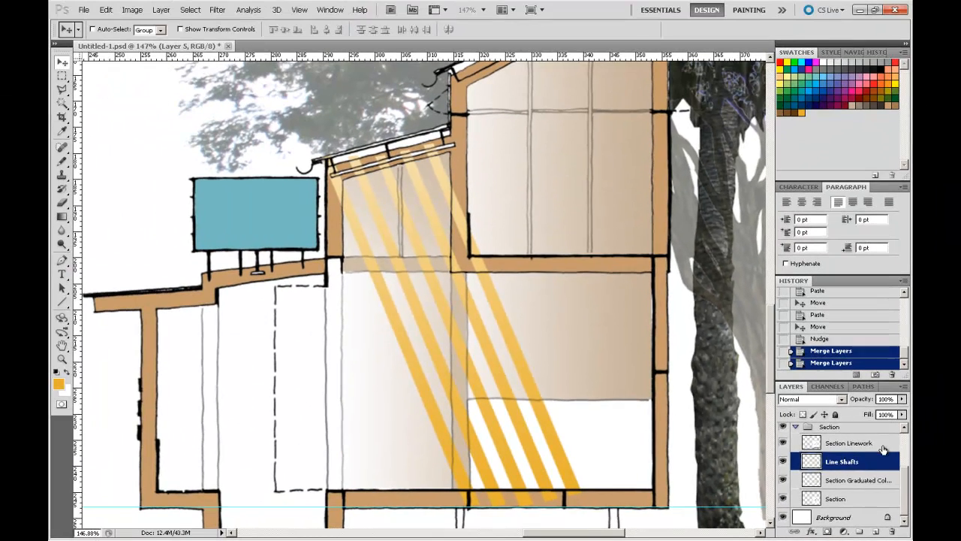
left_click(864, 410)
left_click(856, 439)
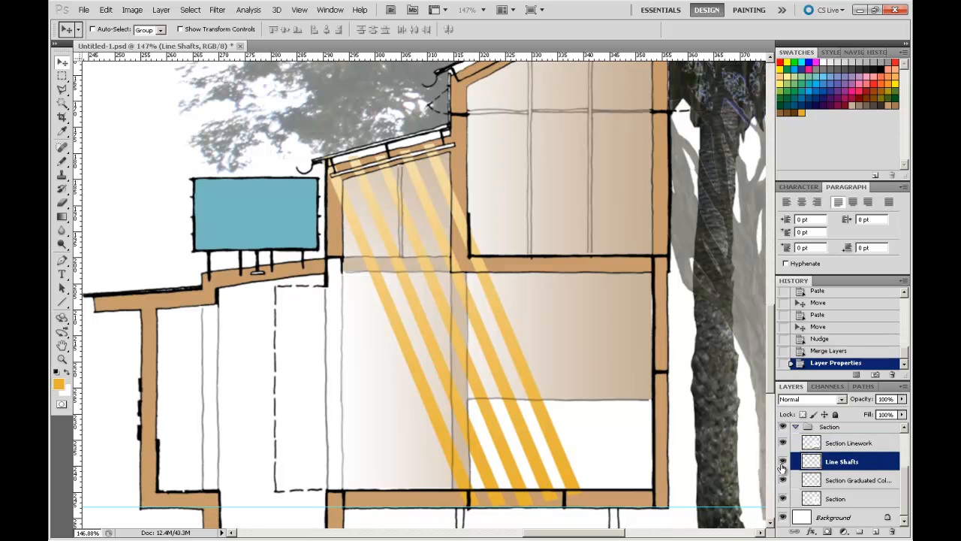
left_click(783, 462)
left_click(783, 462)
Step: Outline the parts of the light shafts extending beyond the central wall with the Polygonal Lasso, erase them, and deselect
left_click(62, 89)
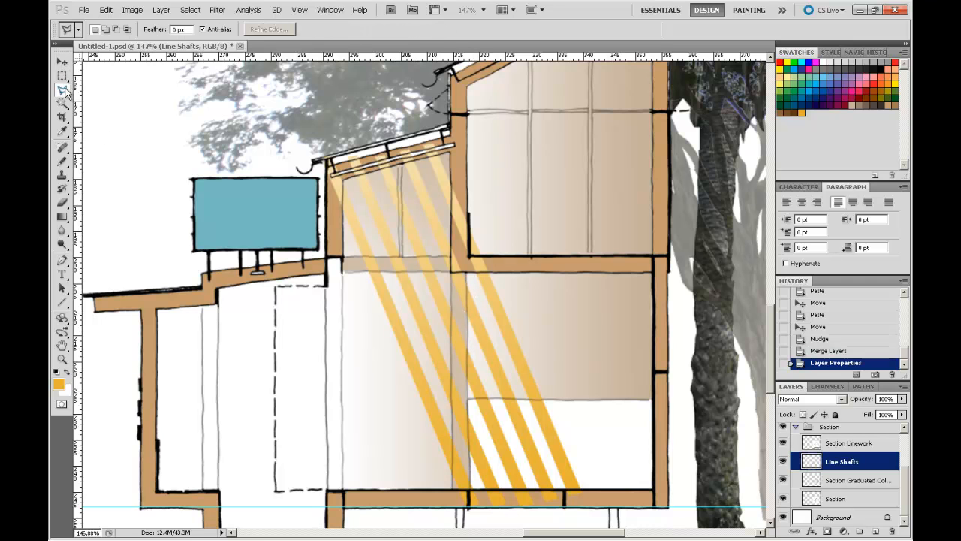
left_click(468, 485)
left_click(469, 194)
left_click(549, 216)
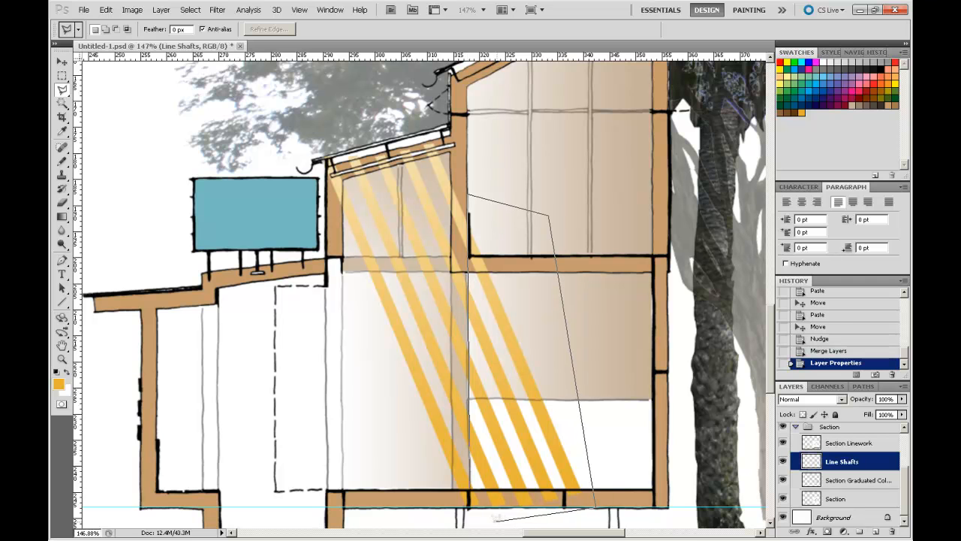
double_click(493, 517)
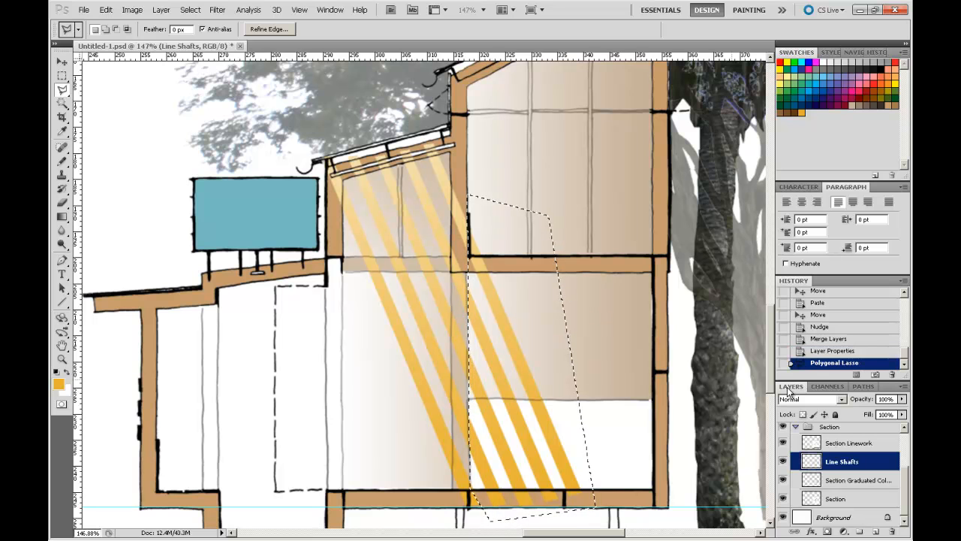
left_click(63, 203)
mouse_move(480, 257)
left_mouse_down()
mouse_move(503, 319)
mouse_move(501, 335)
mouse_move(491, 295)
mouse_move(489, 355)
mouse_move(463, 327)
mouse_move(473, 336)
mouse_move(468, 300)
mouse_move(480, 406)
mouse_move(471, 497)
mouse_move(493, 435)
mouse_move(508, 501)
mouse_move(489, 506)
mouse_move(552, 492)
mouse_move(597, 494)
mouse_move(564, 481)
mouse_move(568, 451)
mouse_move(547, 378)
mouse_move(537, 369)
mouse_move(523, 381)
mouse_move(503, 293)
mouse_move(501, 408)
mouse_move(487, 385)
mouse_move(494, 379)
mouse_move(495, 445)
mouse_move(508, 465)
mouse_move(522, 373)
mouse_move(503, 451)
mouse_move(514, 425)
mouse_move(511, 393)
mouse_move(499, 430)
mouse_move(509, 494)
mouse_move(555, 467)
mouse_move(549, 482)
mouse_move(558, 468)
mouse_move(541, 401)
mouse_move(528, 449)
mouse_move(528, 458)
mouse_move(528, 420)
mouse_move(541, 464)
mouse_move(530, 428)
left_mouse_up()
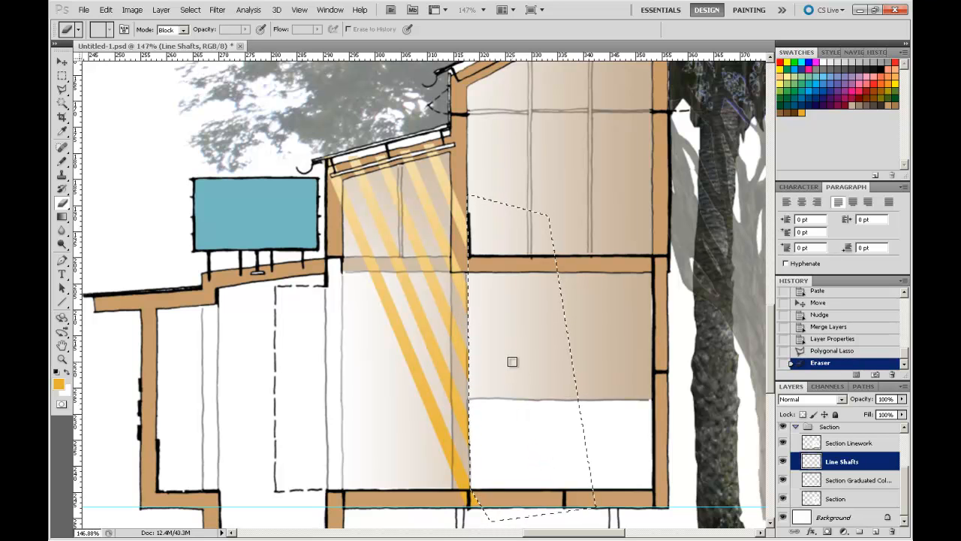
key("ctrl+d")
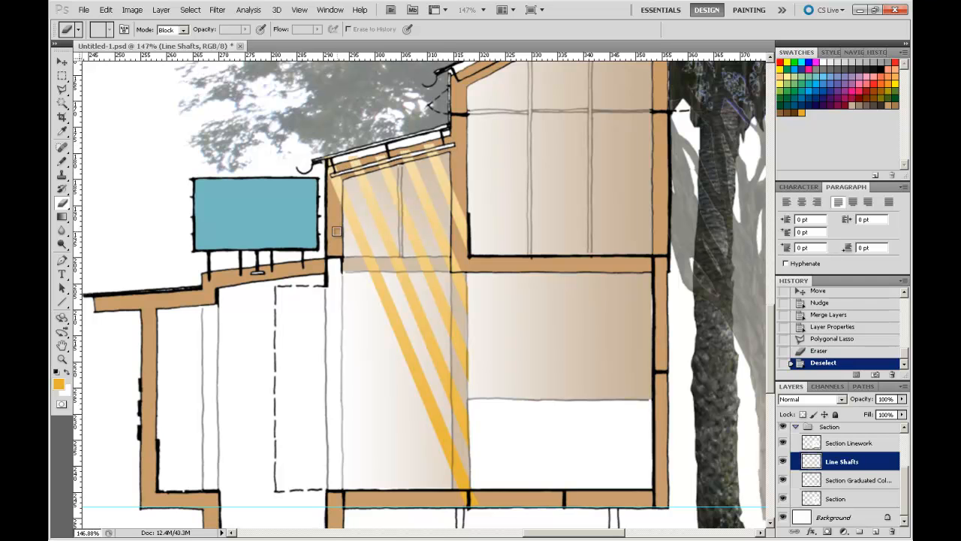
Step: Outline the sloping roof and adjoining outer wall with the Polygonal Lasso, erase the light shafts overlapping them, and deselect
left_click(62, 89)
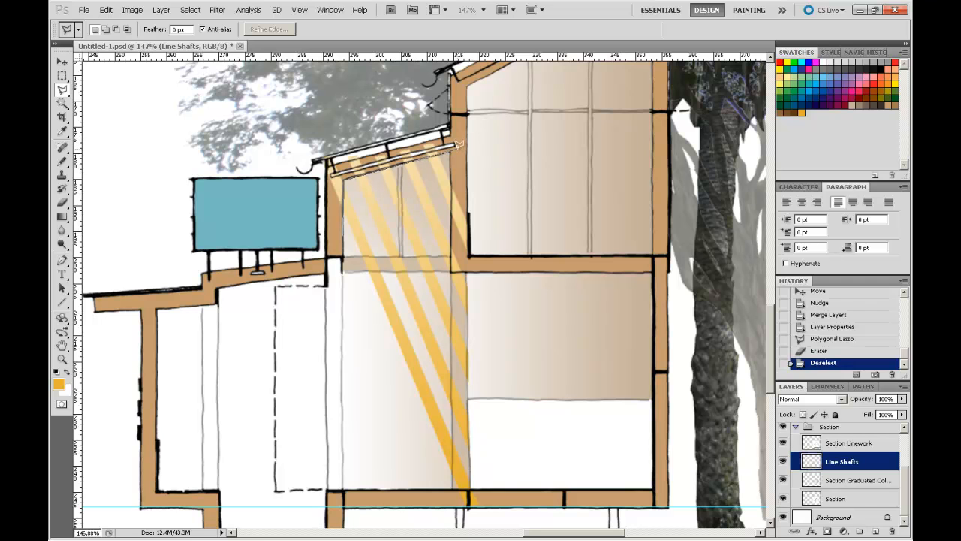
left_click(301, 138)
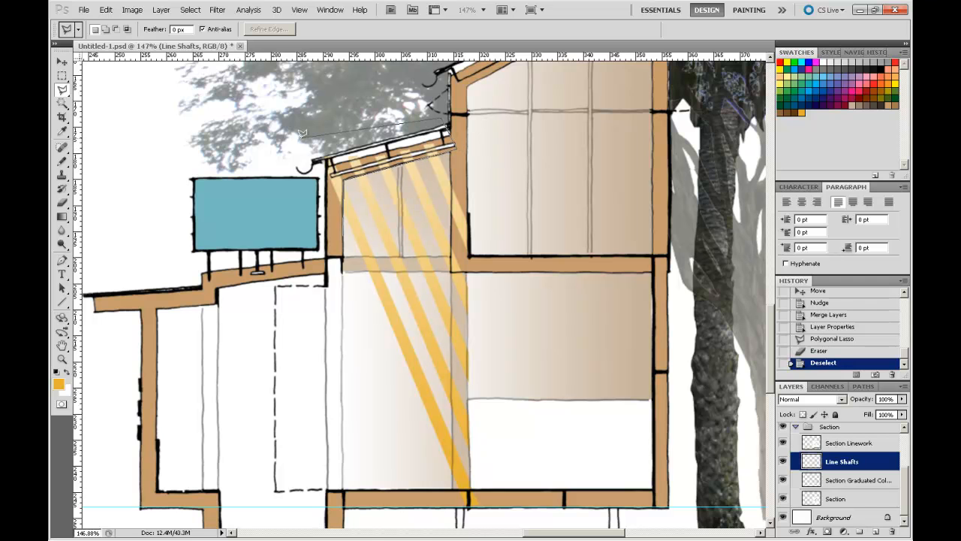
double_click(328, 223)
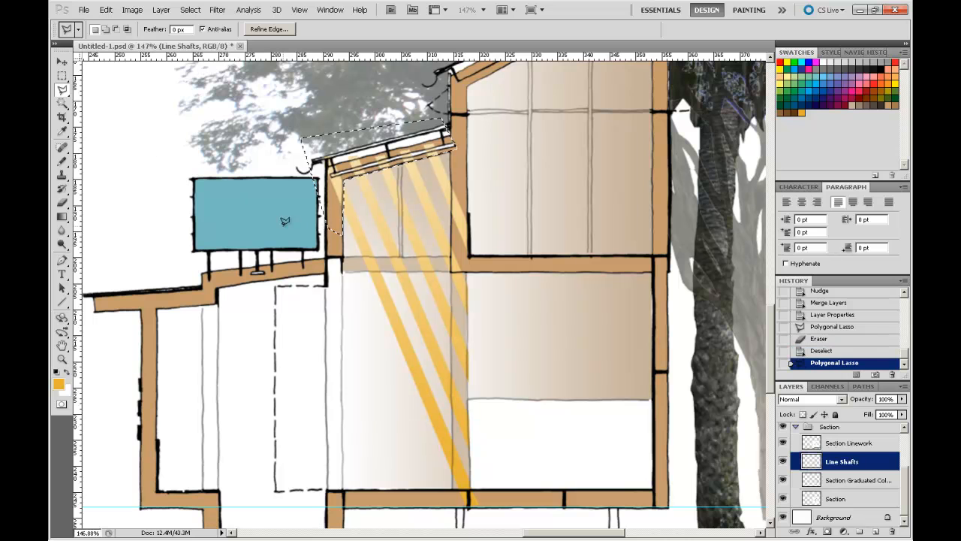
left_click(64, 203)
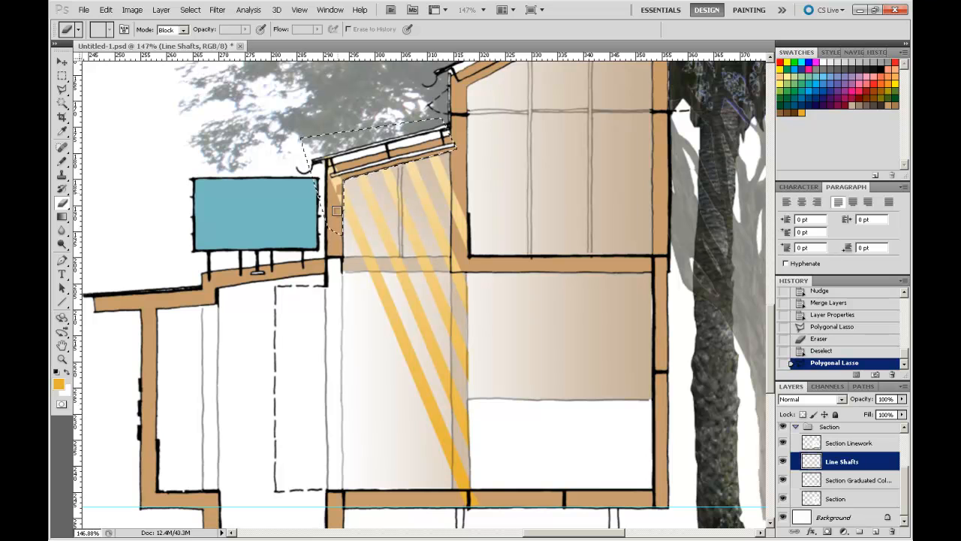
mouse_move(334, 178)
left_mouse_down()
mouse_move(328, 172)
mouse_move(331, 198)
mouse_move(331, 190)
left_mouse_up()
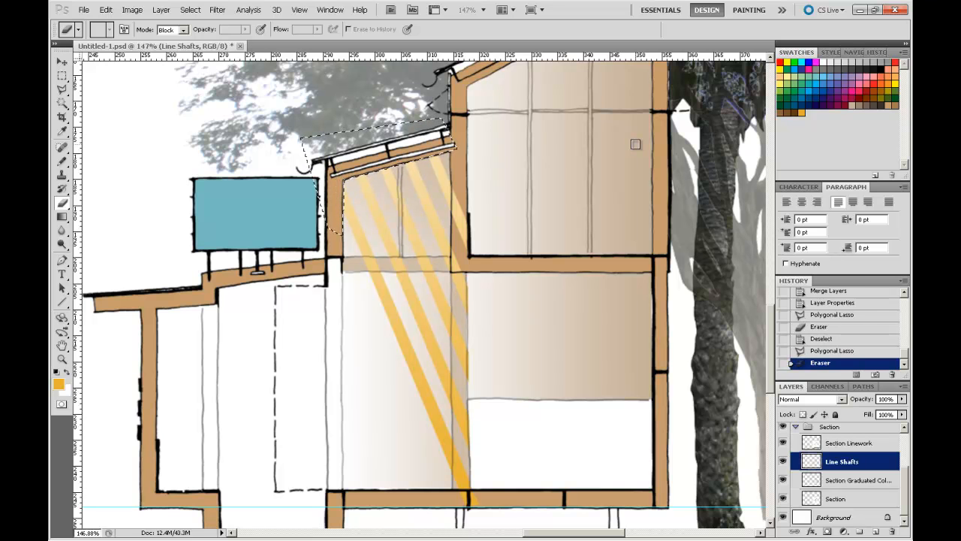
key("ctrl+d")
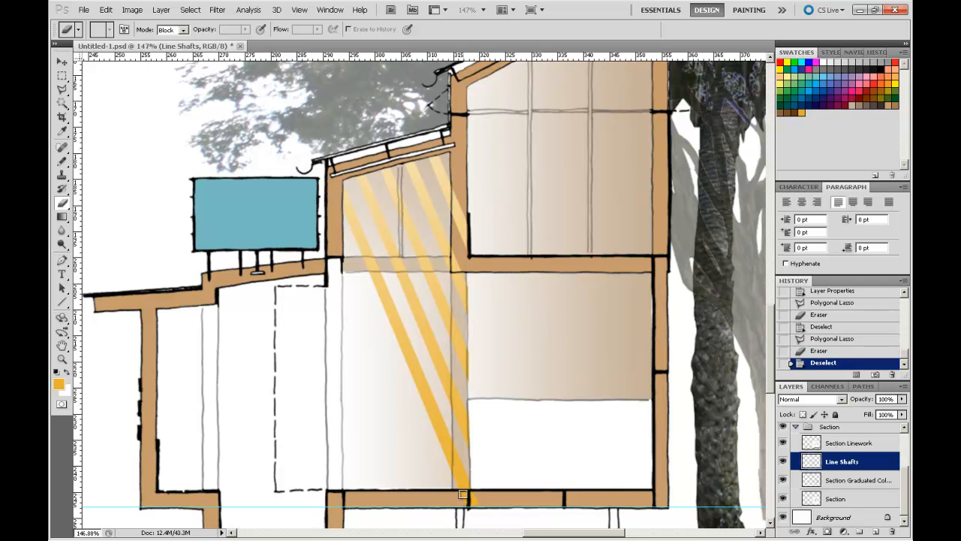
Step: Erase the remaining shaft fragments overlapping the floor slab and the cut wall above the central column
left_click_drag(468, 495, 473, 502)
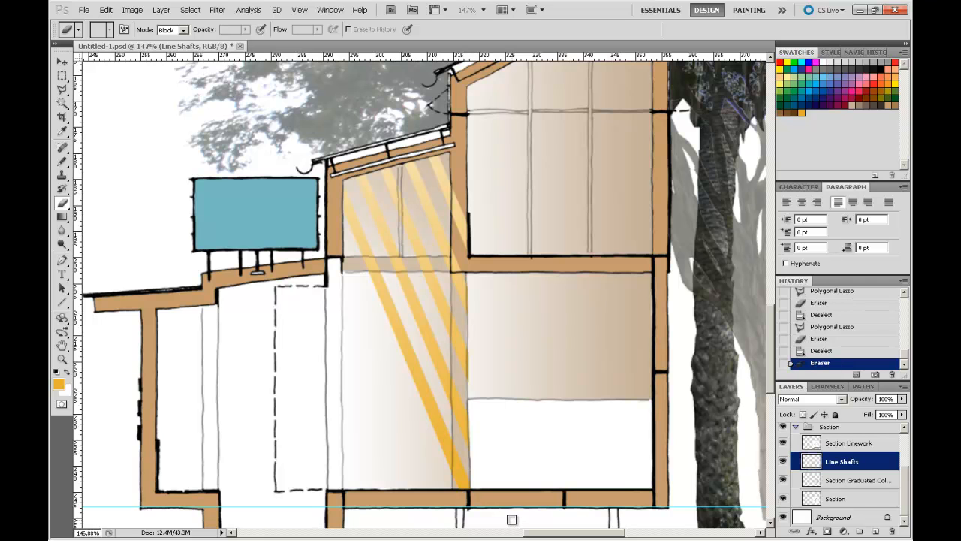
left_click(456, 252)
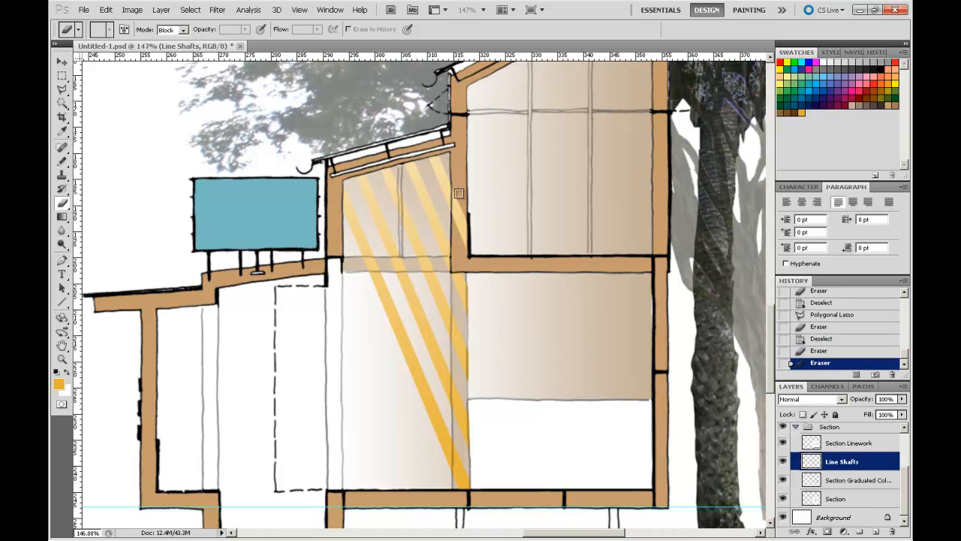
left_click_drag(458, 197, 459, 221)
left_click(458, 193)
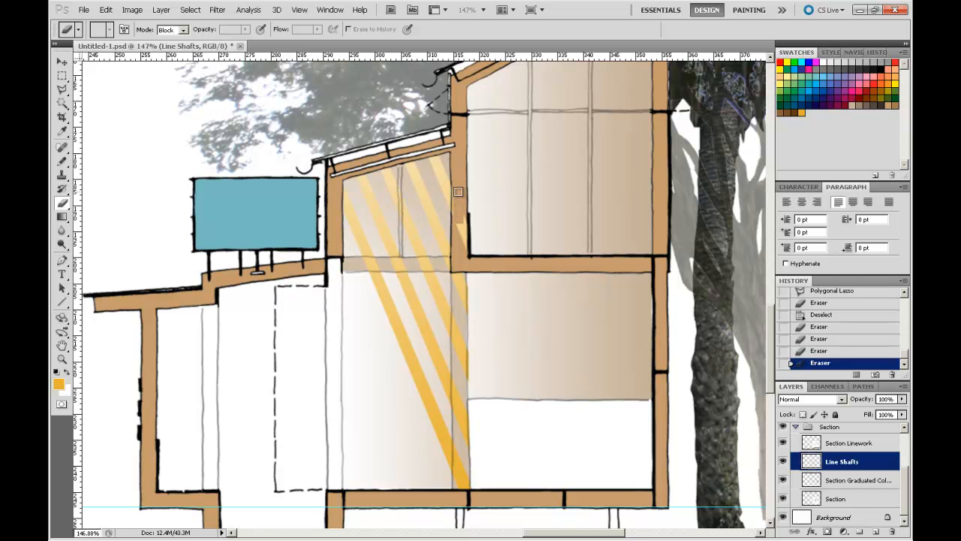
left_click(456, 193)
left_click(456, 208)
left_click(459, 218)
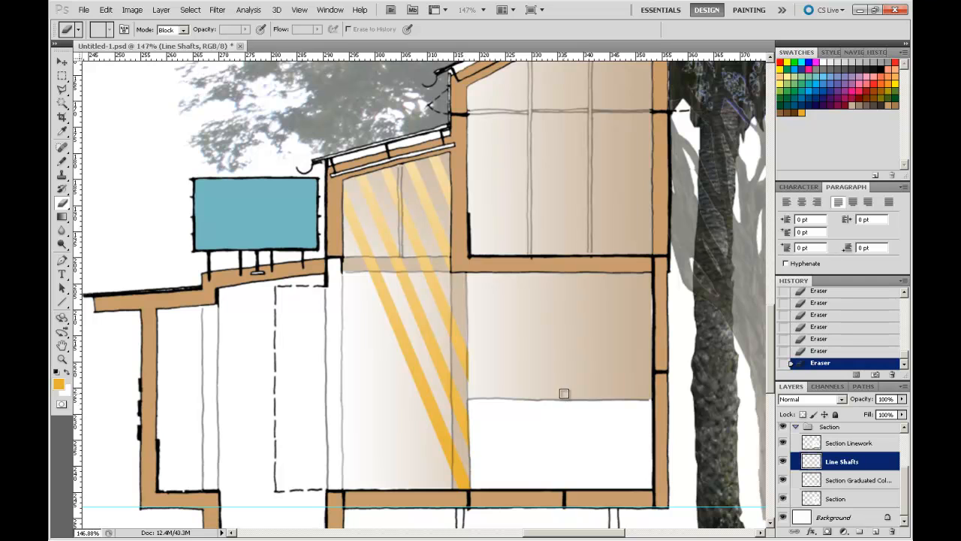
Step: Cut the shaft parts crossing the horizontal beam and central column, paste them as a new layer, and offset them slightly from the main shafts
left_click(64, 76)
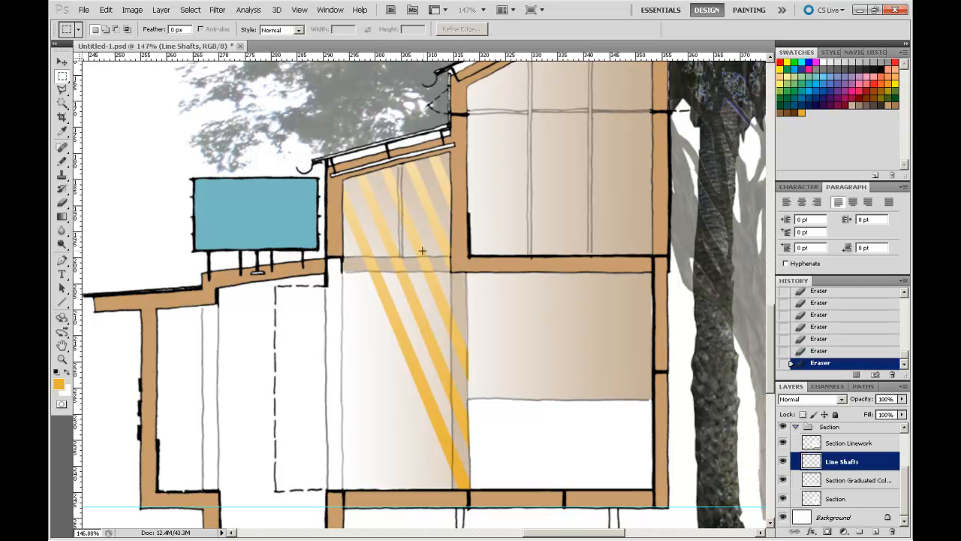
left_click_drag(385, 258, 448, 267)
left_click(339, 259)
left_click_drag(356, 257, 452, 271)
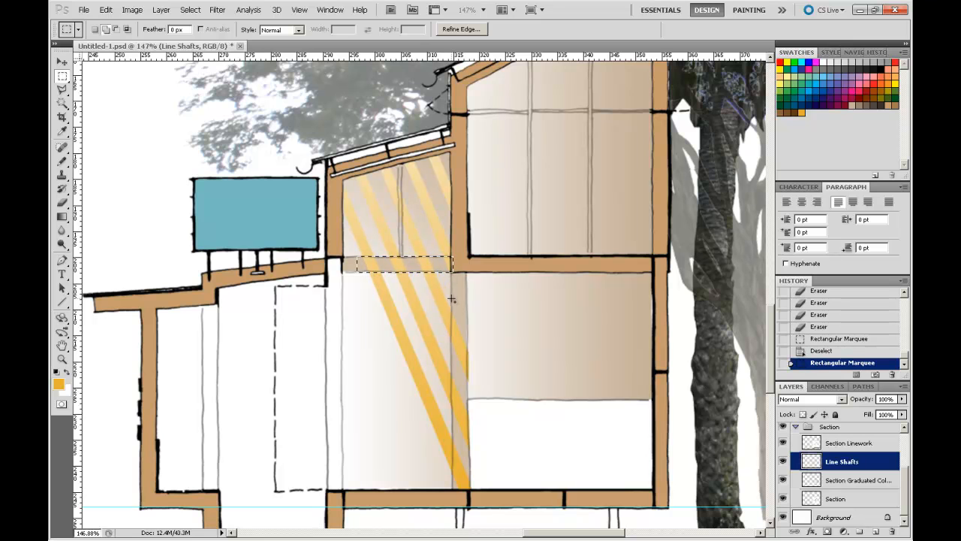
left_click_drag(478, 470, 478, 488)
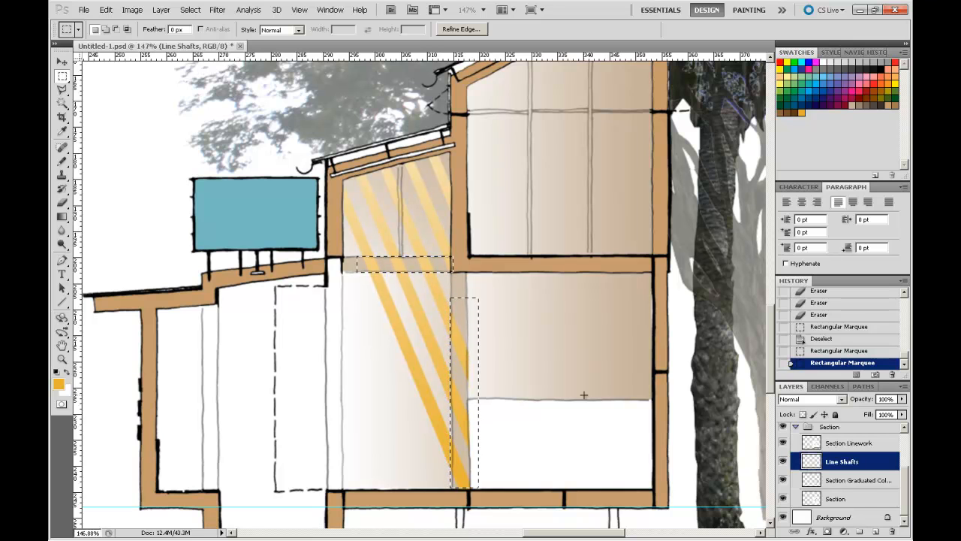
key("ctrl+x")
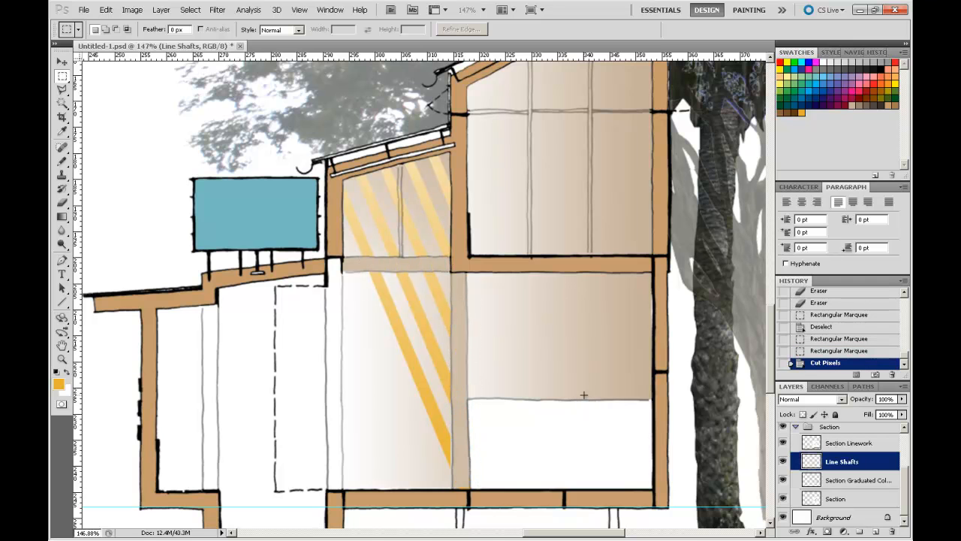
key("ctrl+v")
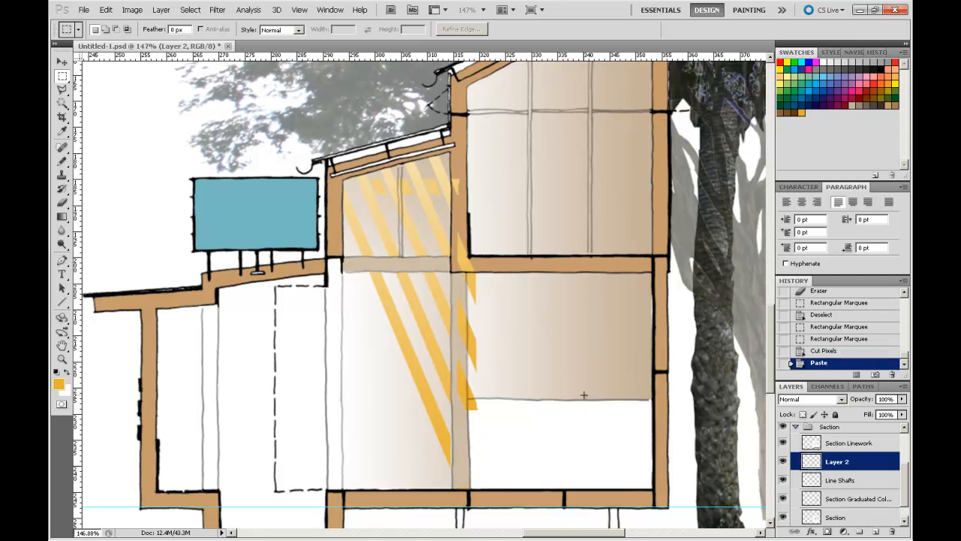
key("v")
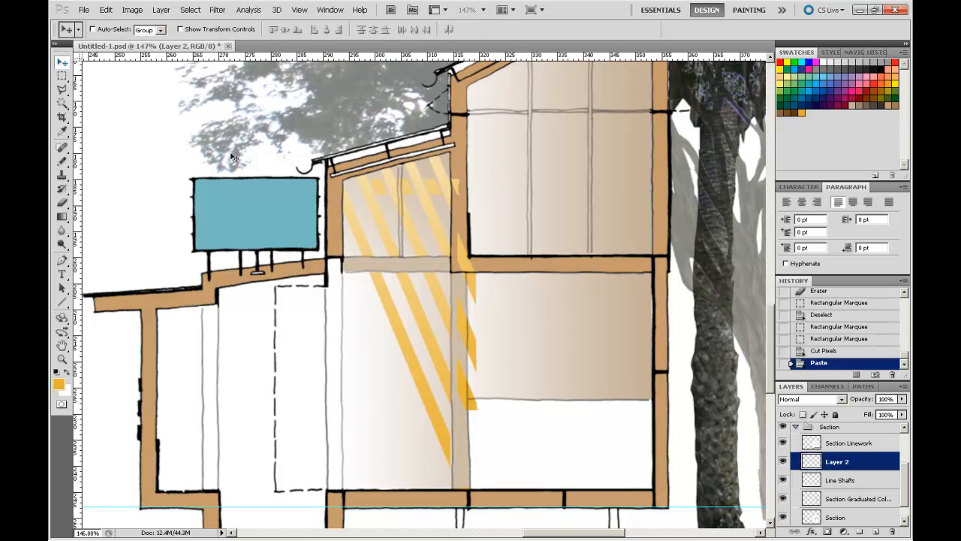
left_click_drag(469, 280, 465, 357)
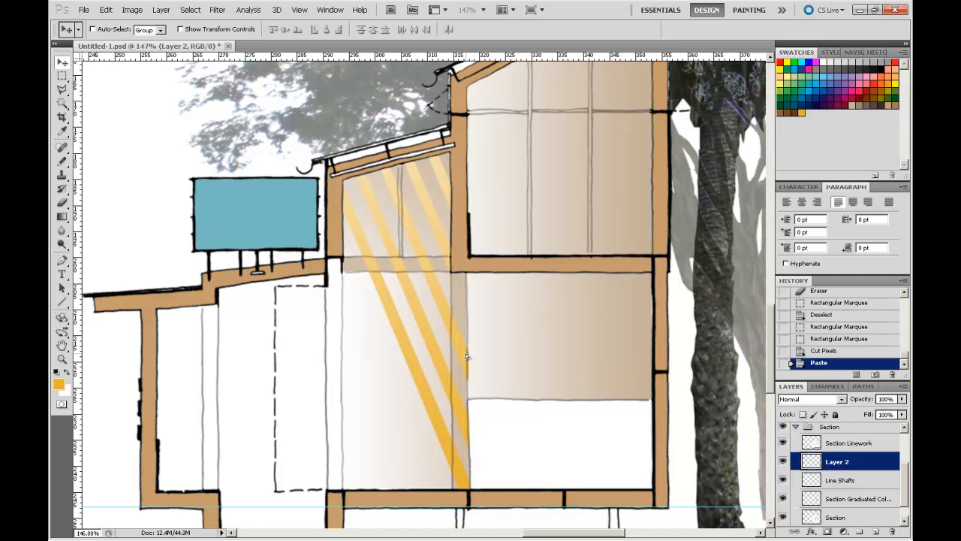
left_click_drag(461, 357, 472, 353)
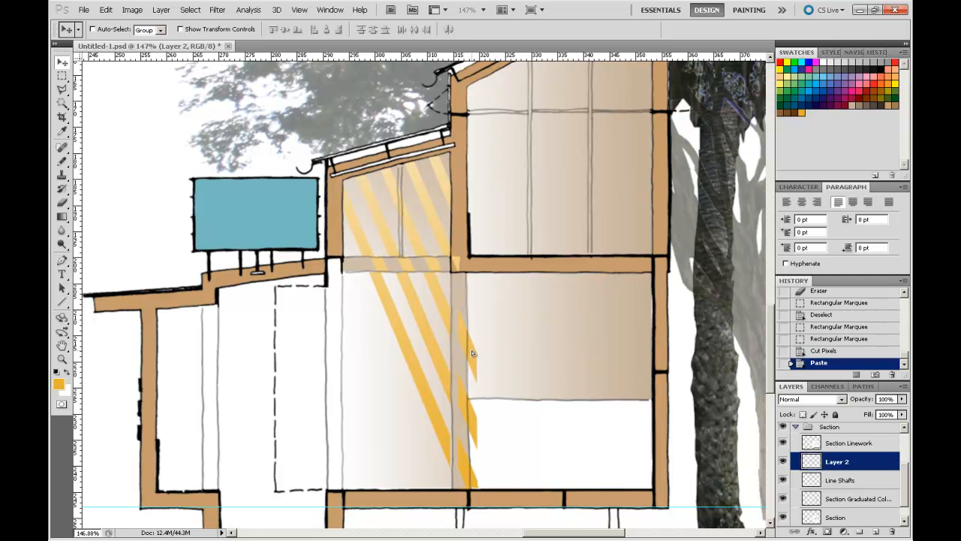
left_click_drag(472, 353, 473, 354)
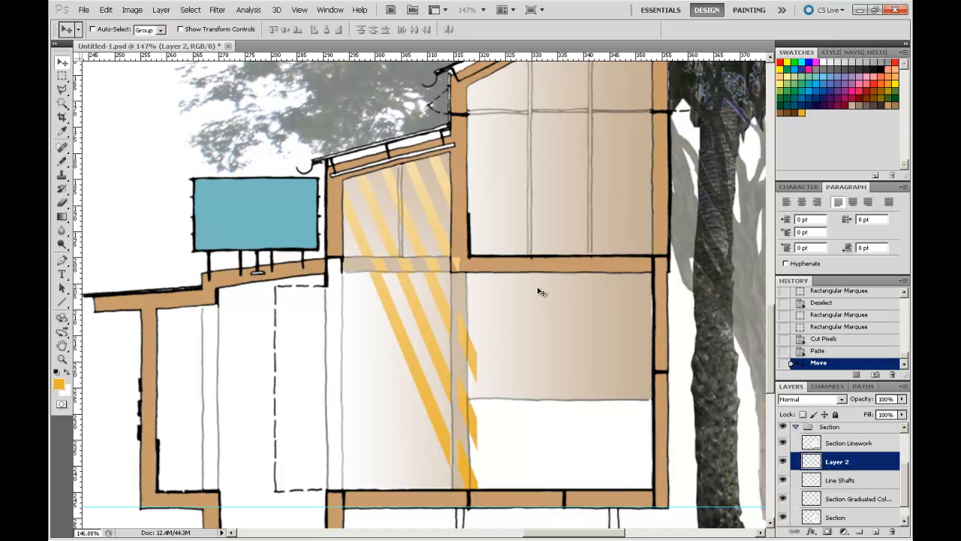
Step: Erase the beam piece's overhang on the wall, and move the column's shaft pieces to a new layer shifted up within the column edges
left_click(62, 203)
left_click_drag(453, 259, 459, 269)
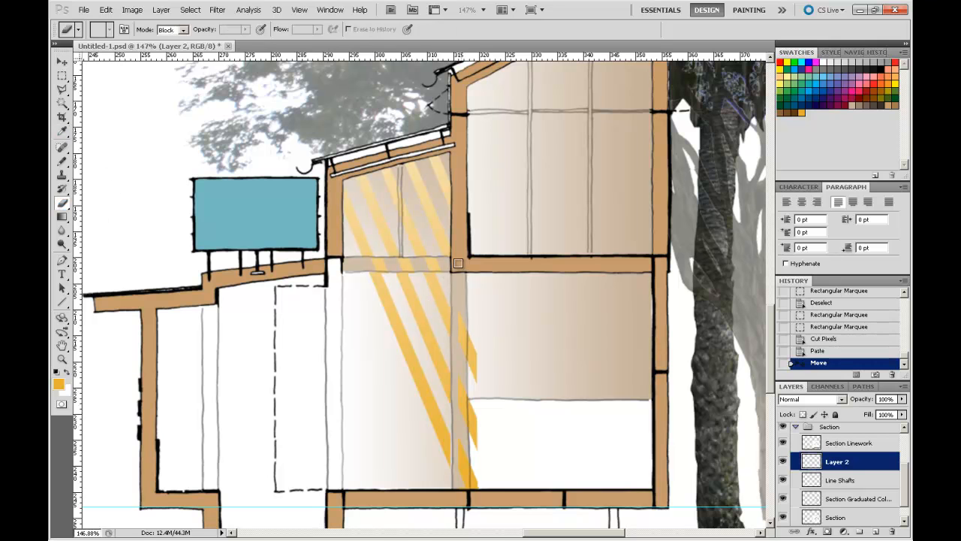
left_click(63, 77)
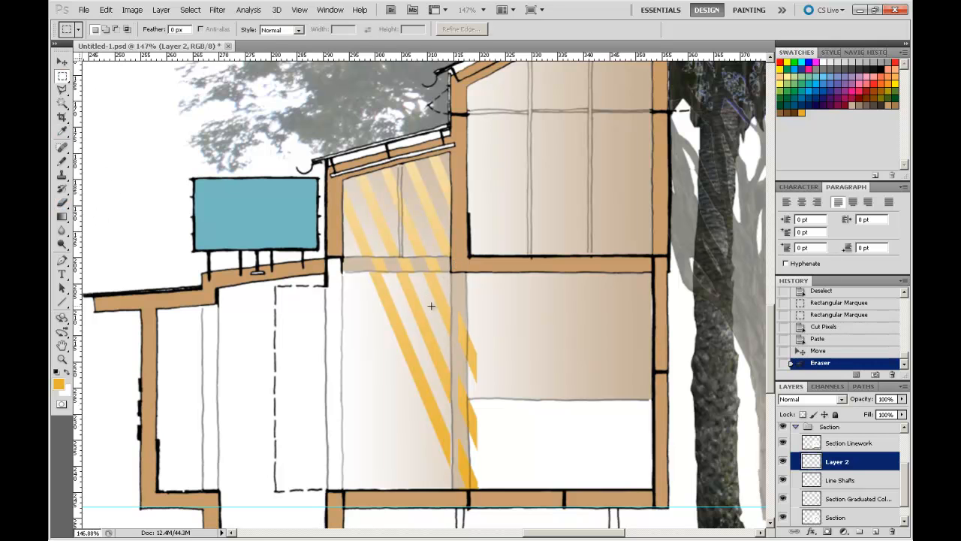
left_click_drag(458, 307, 490, 496)
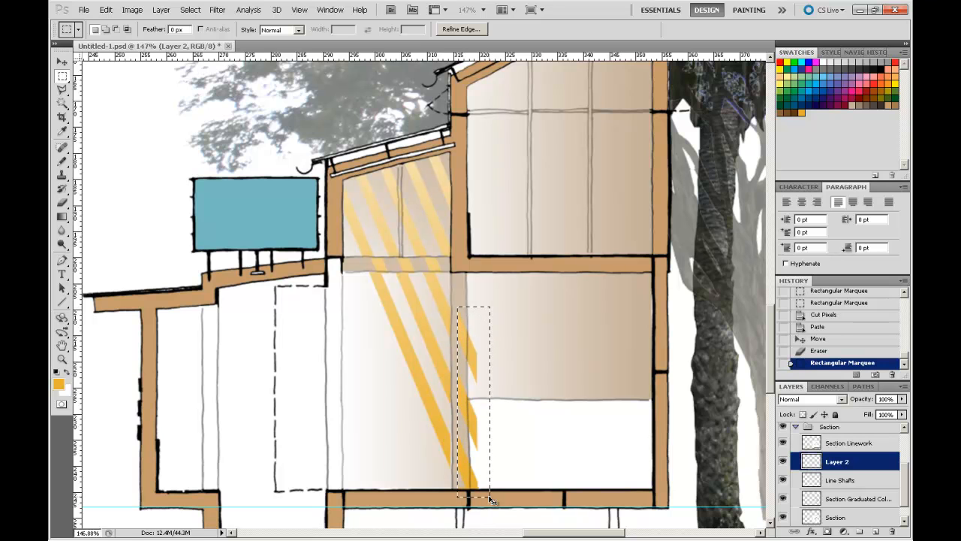
key("ctrl+shift+j")
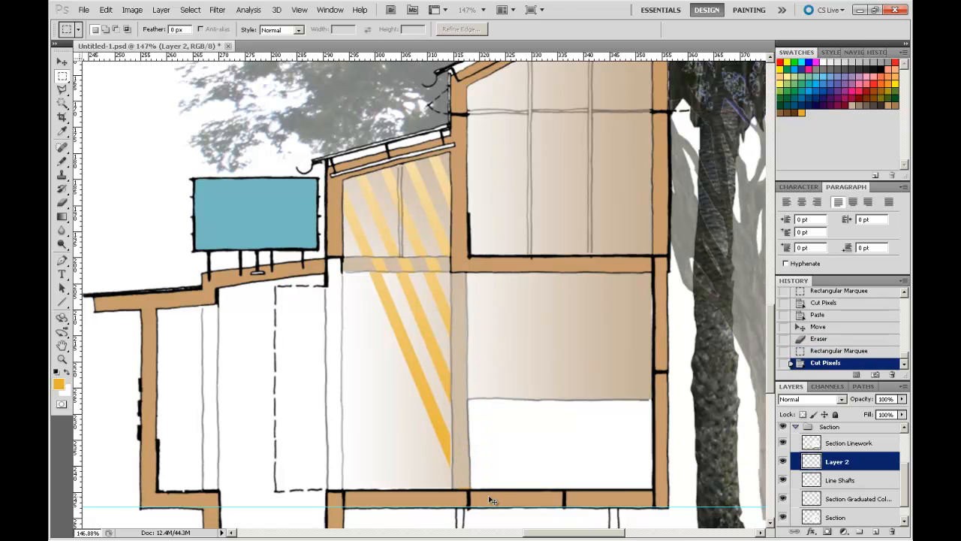
key("ctrl+v")
left_click(62, 62)
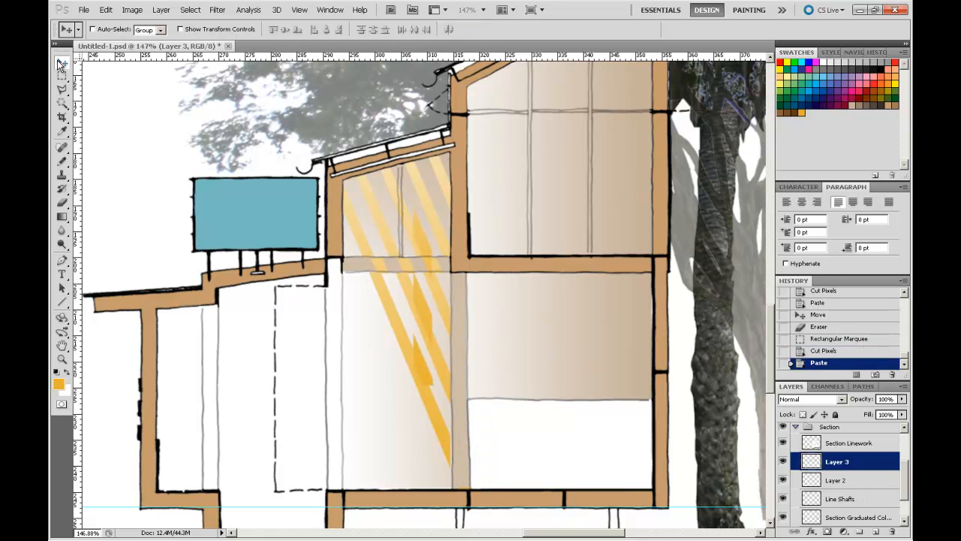
left_click_drag(423, 335, 463, 413)
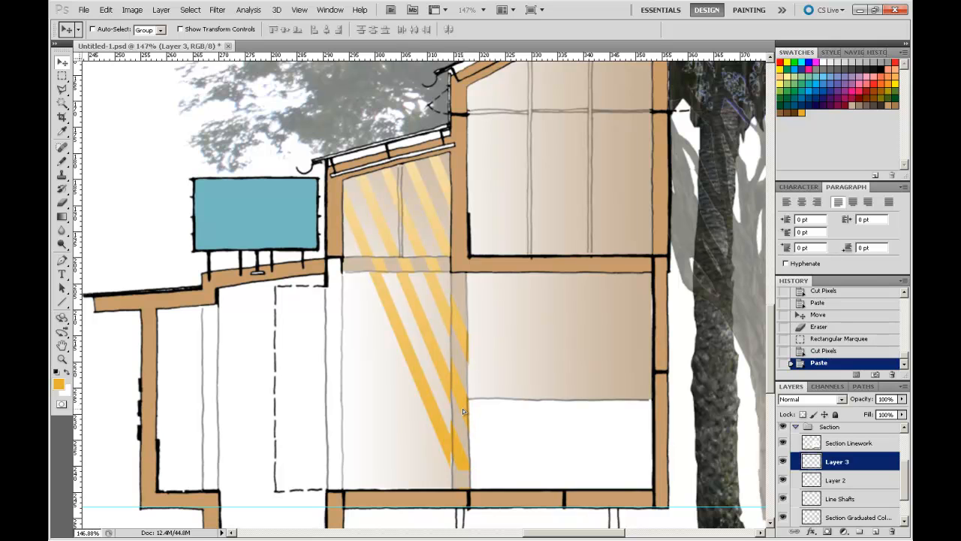
left_click_drag(466, 412, 466, 412)
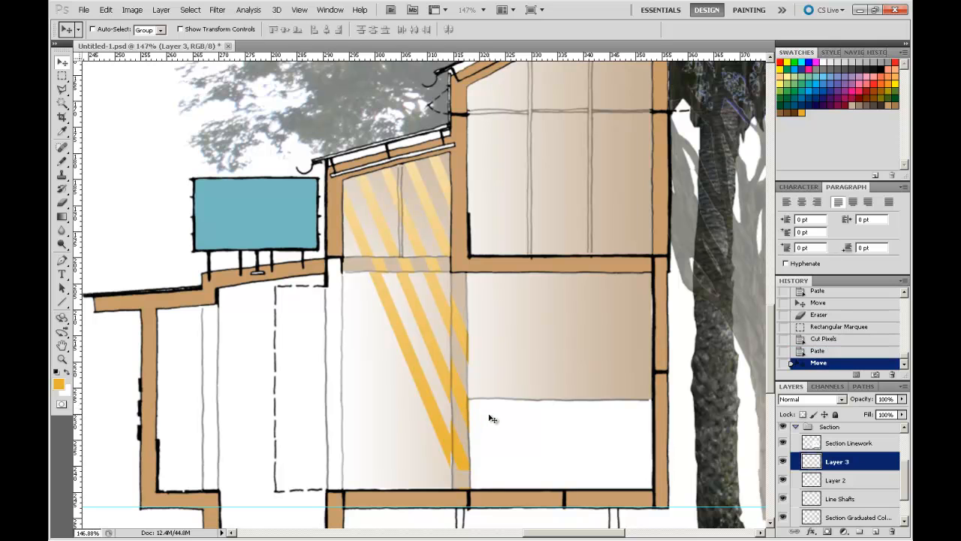
Step: Erase the slivers of the Layer 3 shaft pieces that spill past both edges of the central column
left_click(62, 360)
left_click_drag(368, 275, 551, 493)
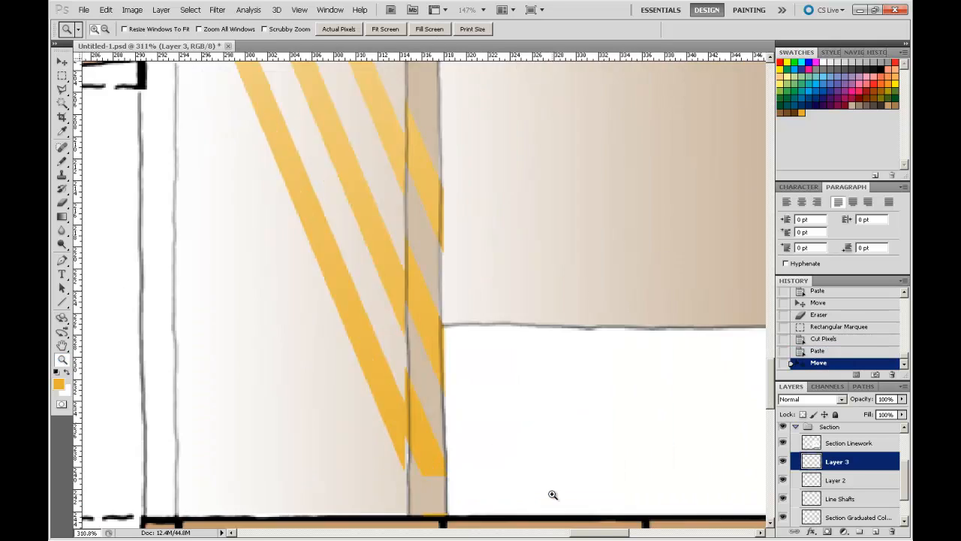
left_click(62, 202)
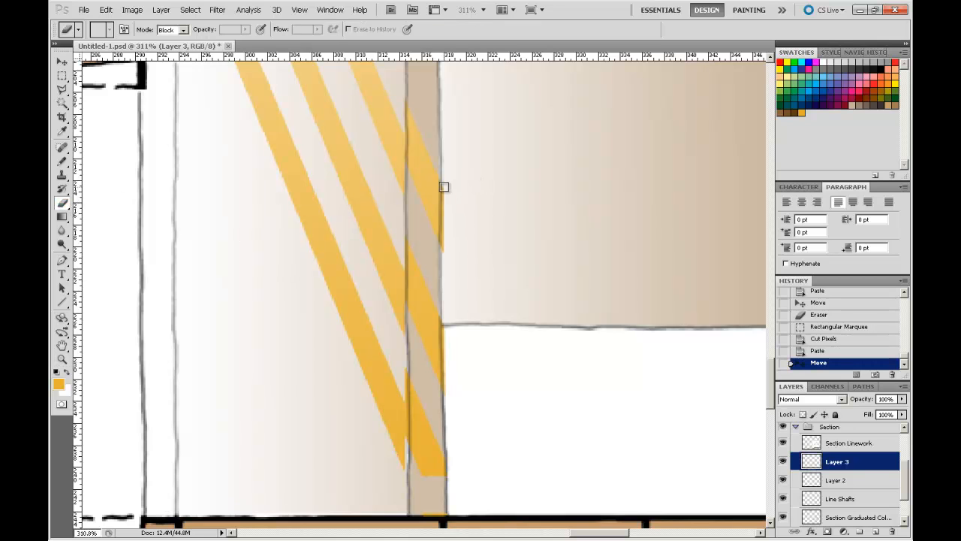
mouse_move(444, 186)
left_mouse_down()
mouse_move(441, 353)
mouse_move(445, 322)
mouse_move(458, 400)
left_mouse_up()
left_click_drag(399, 367, 399, 463)
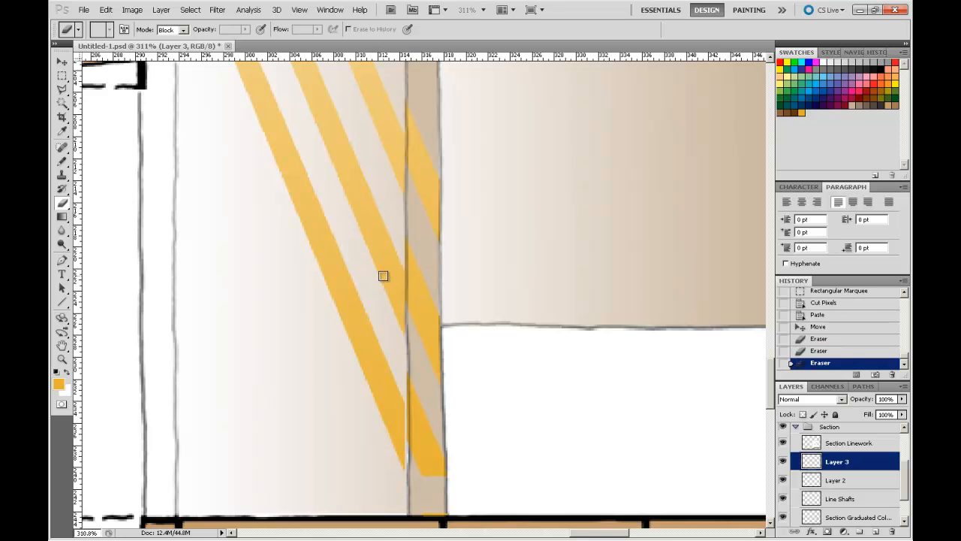
key("ctrl+minus")
key("ctrl+minus")
key("ctrl+minus")
key("ctrl+minus")
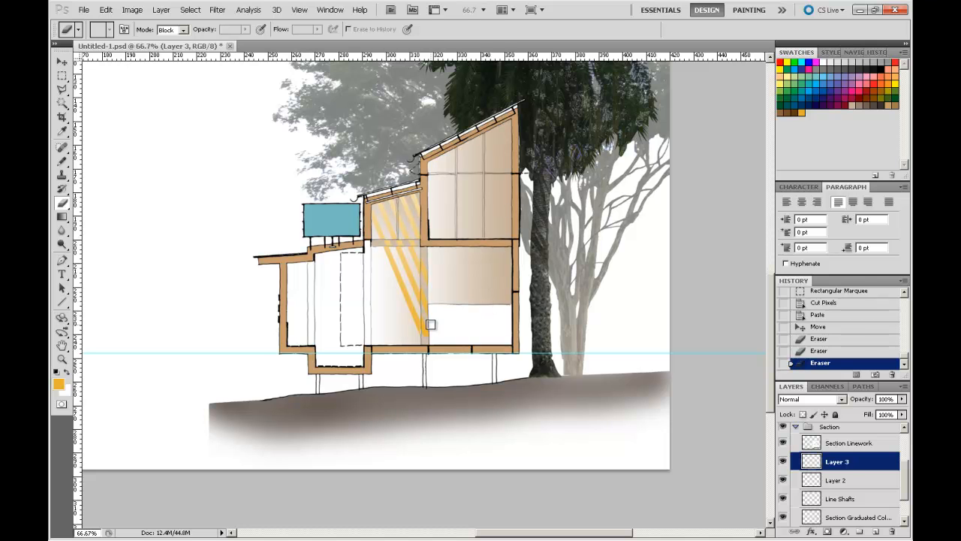
Step: Merge the Line Shafts, Layer 2 and Layer 3 layers into a single layer
left_click(849, 498)
left_click(848, 481, "shift")
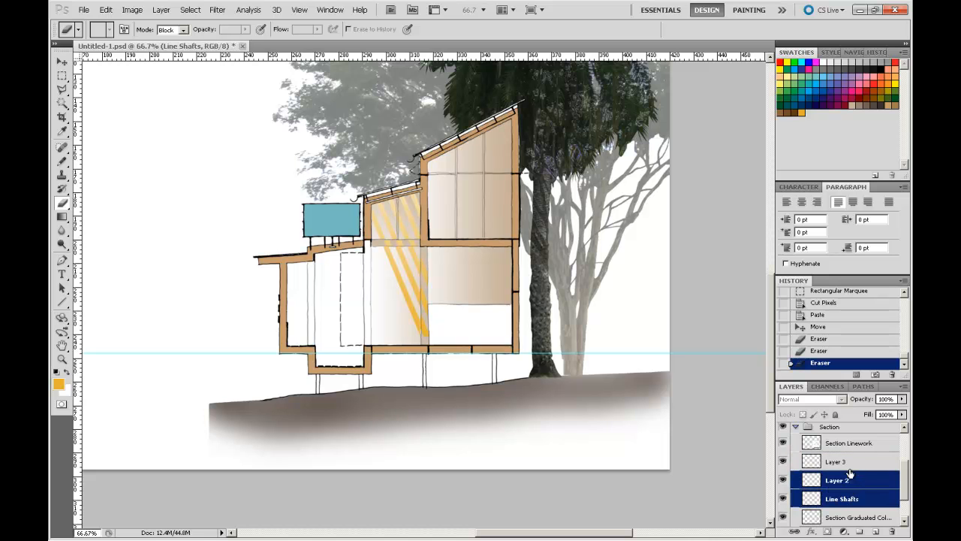
left_click(850, 466, "shift")
right_click(851, 467)
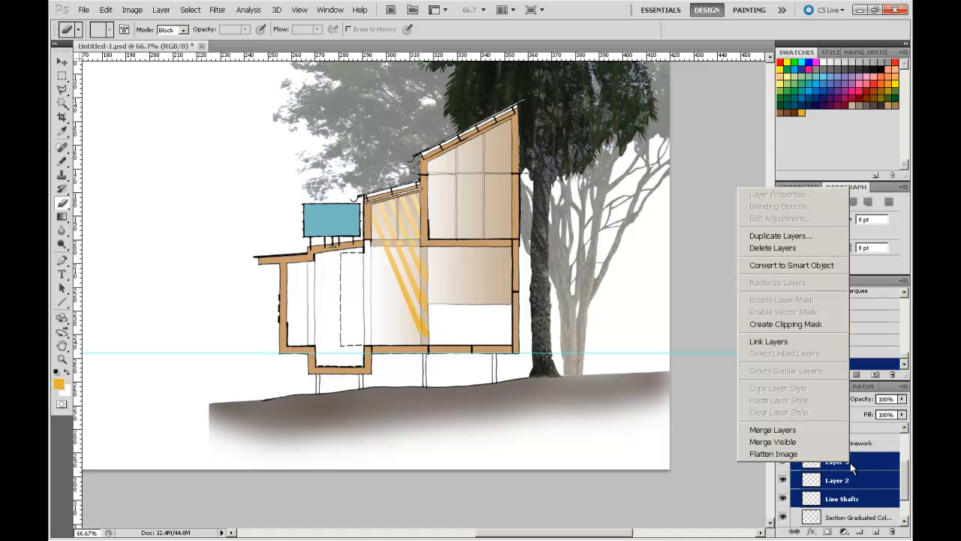
left_click(807, 430)
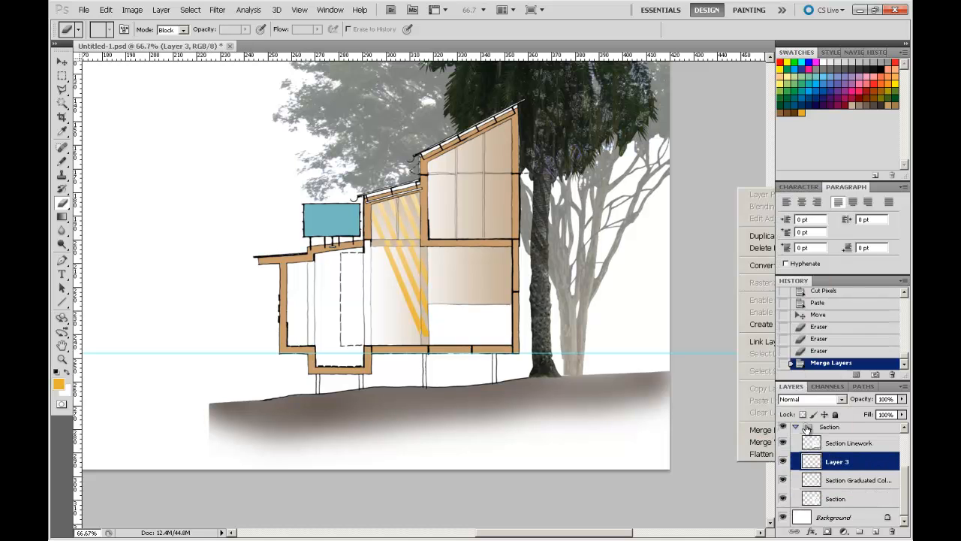
Step: Rename the merged shaft layer as Light Shafts and make it the active layer
double_click(836, 461)
type("Light Shaft")
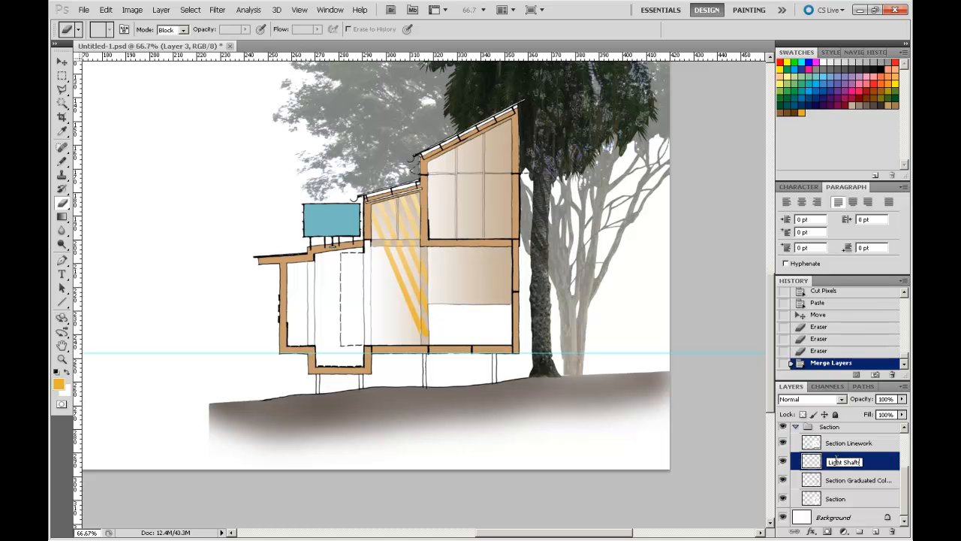
left_click(893, 481)
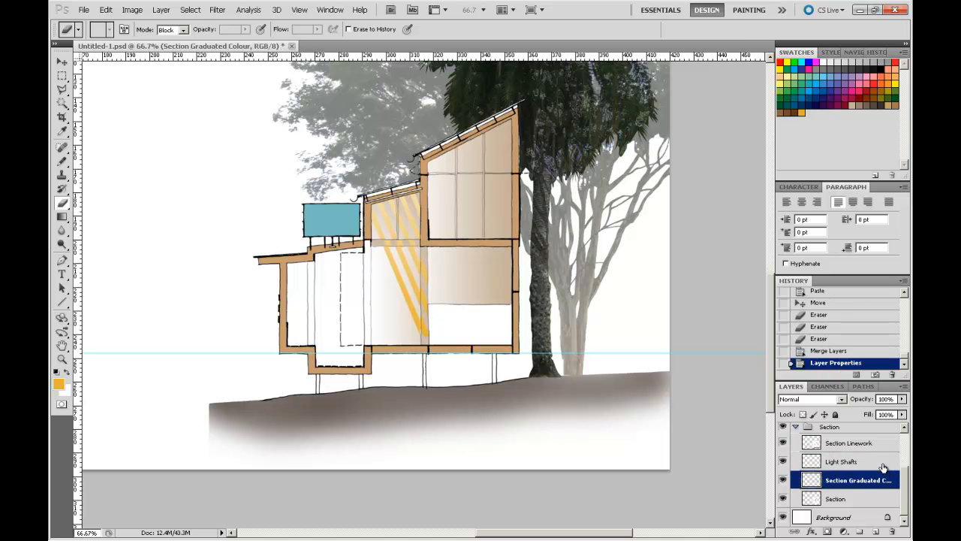
left_click(880, 465)
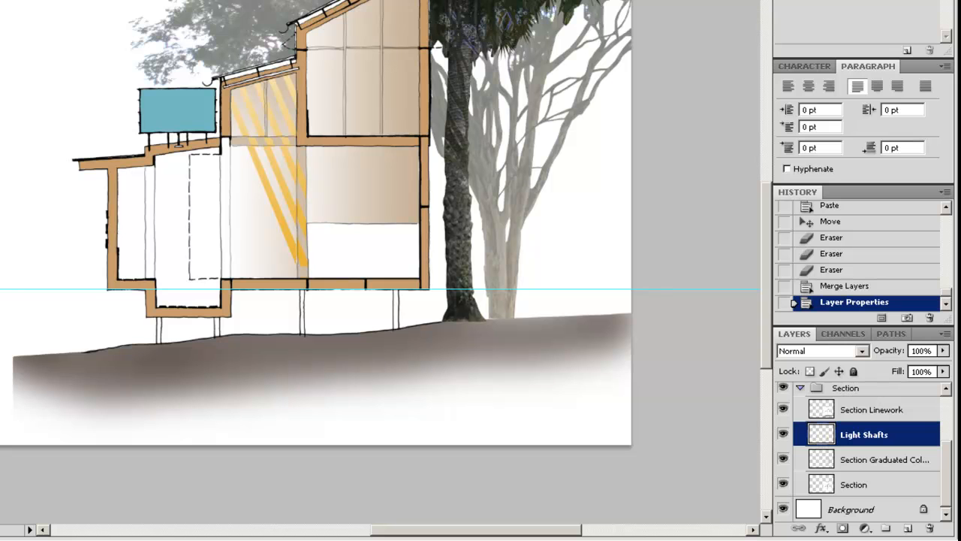
Step: Lower the Light Shafts layer's opacity to 70%
mouse_move(114, 4)
left_mouse_down()
mouse_move(371, 277)
mouse_move(462, 326)
left_mouse_up()
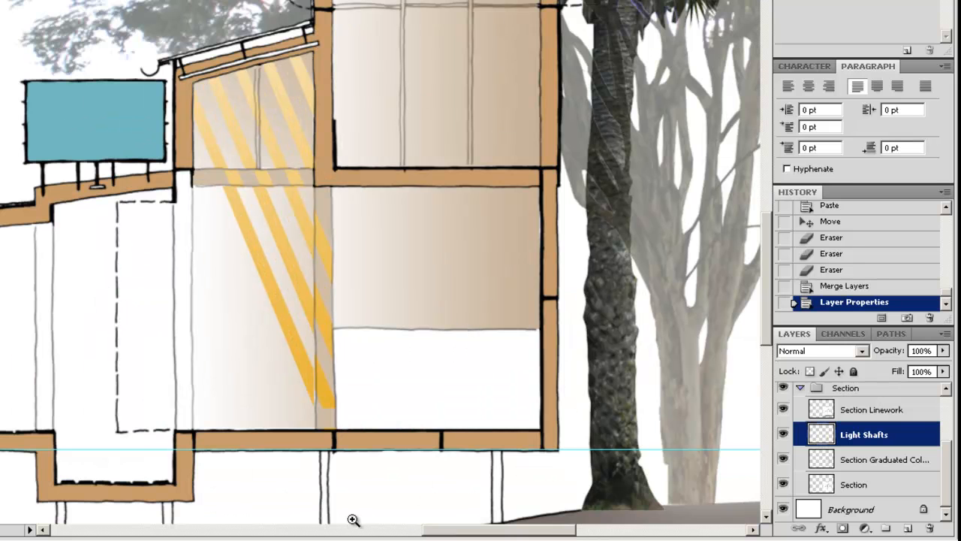
left_click(943, 351)
left_click_drag(944, 366, 919, 367)
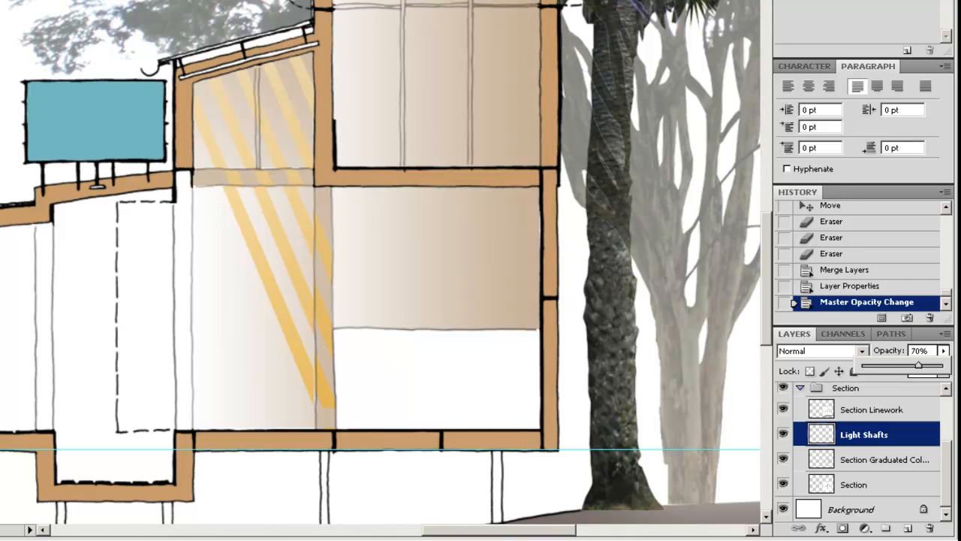
key("Return")
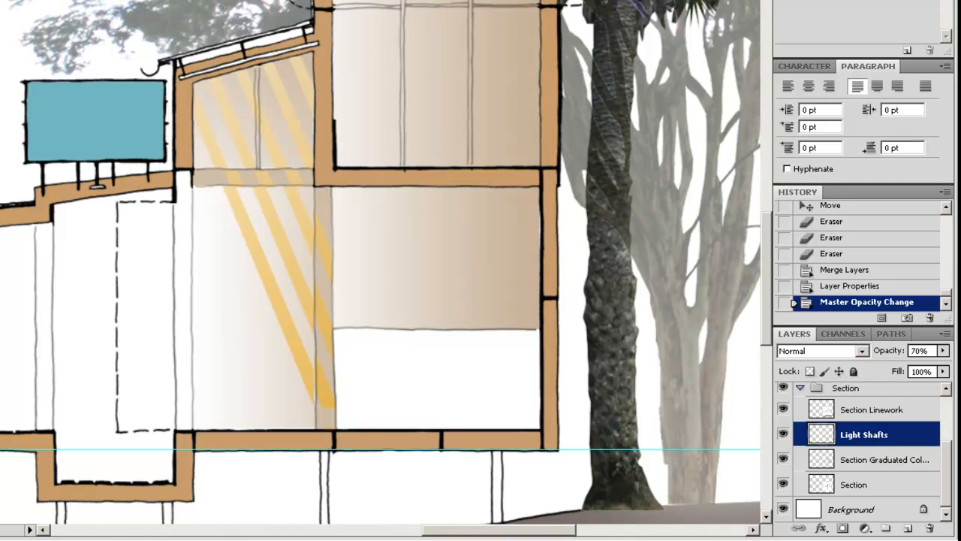
left_click(823, 530)
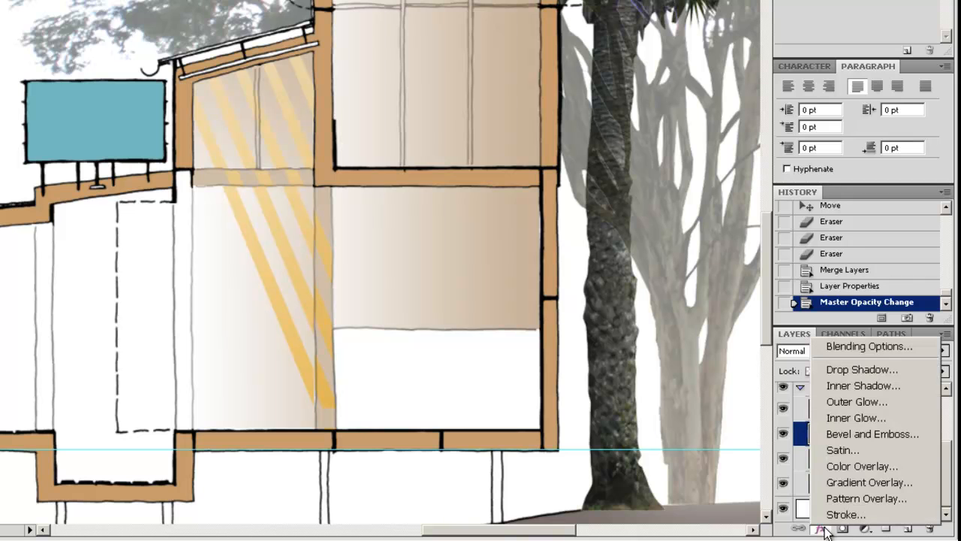
left_click(846, 450)
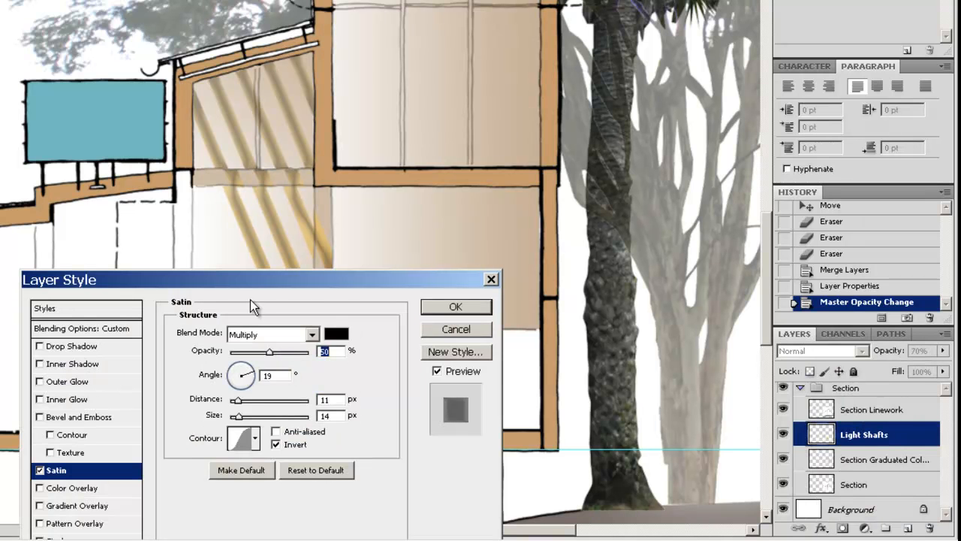
left_click_drag(302, 279, 656, 21)
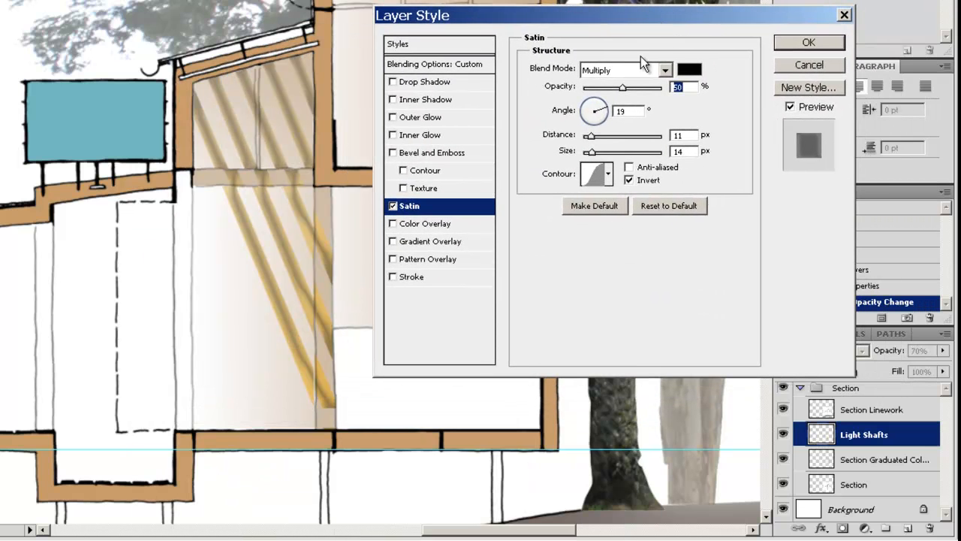
mouse_move(622, 88)
left_mouse_down()
mouse_move(633, 87)
mouse_move(611, 88)
left_mouse_up()
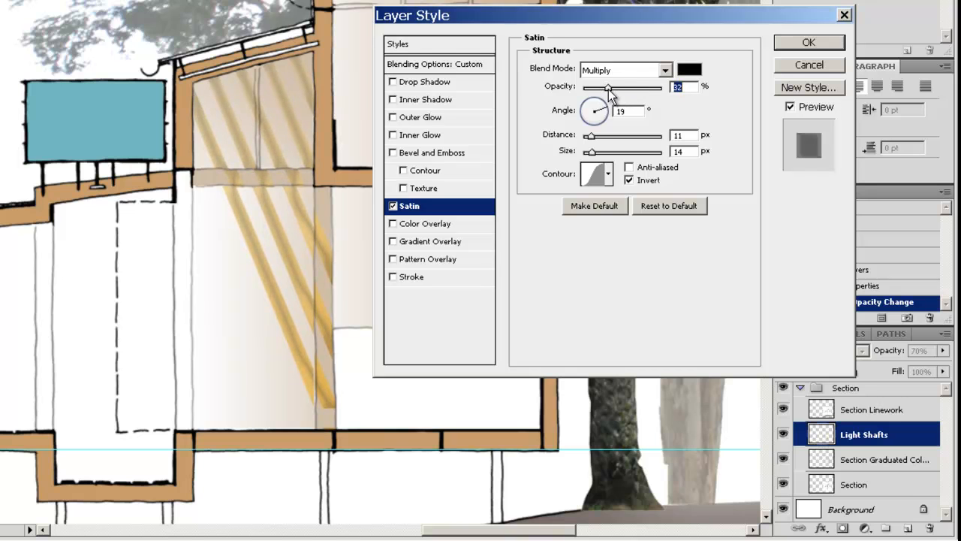
left_click(807, 64)
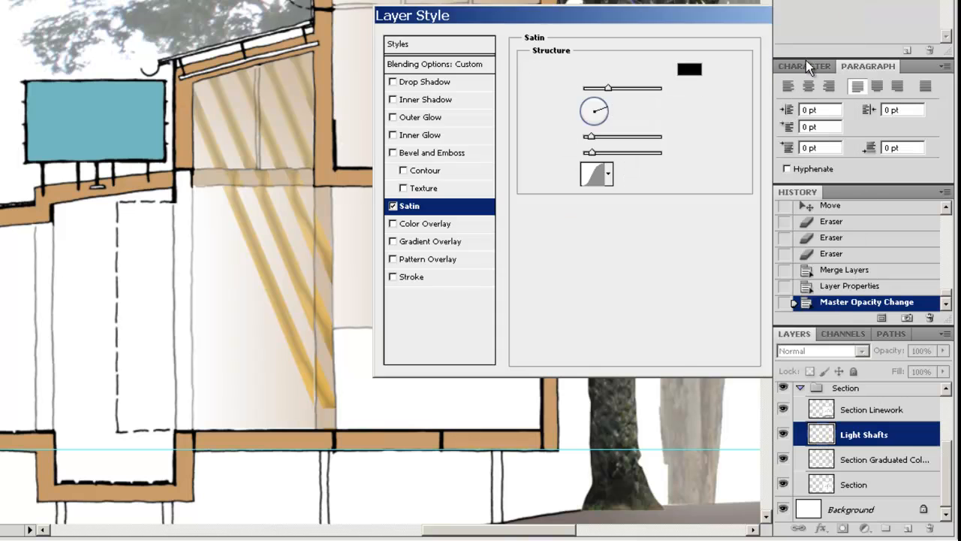
Step: Restore the Light Shafts layer to 100% opacity and apply a Satin effect with Color blend mode, 18% opacity and an adjusted angle
left_click(943, 351)
left_click_drag(917, 371, 945, 372)
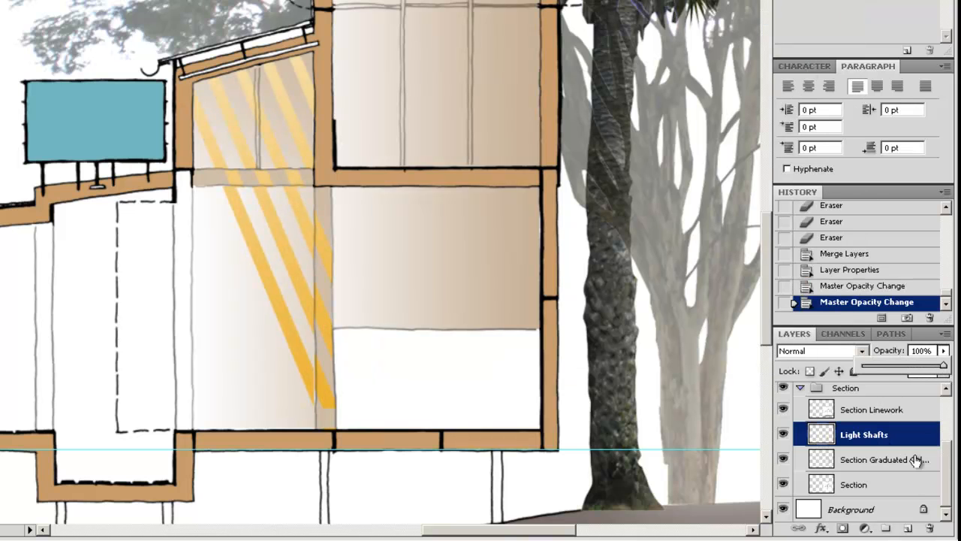
left_click(821, 528)
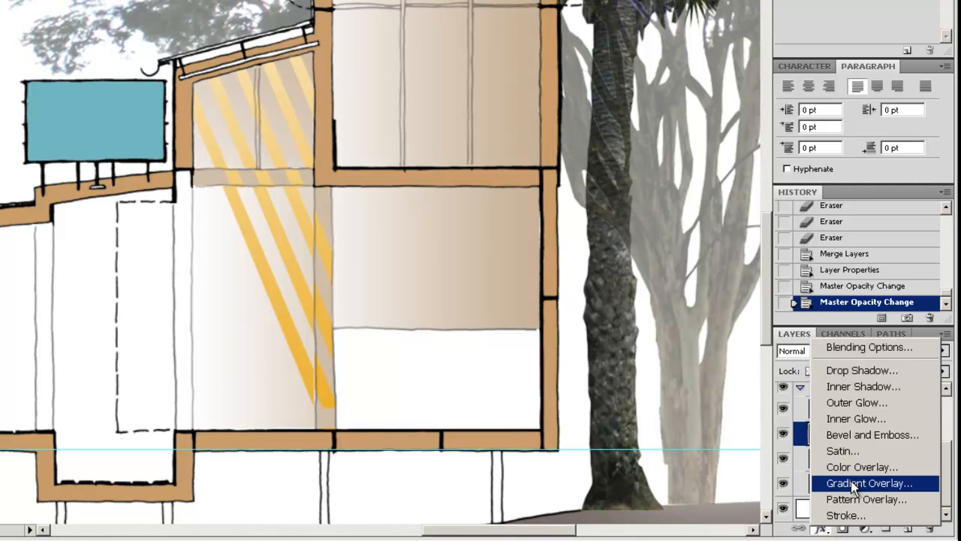
left_click(851, 451)
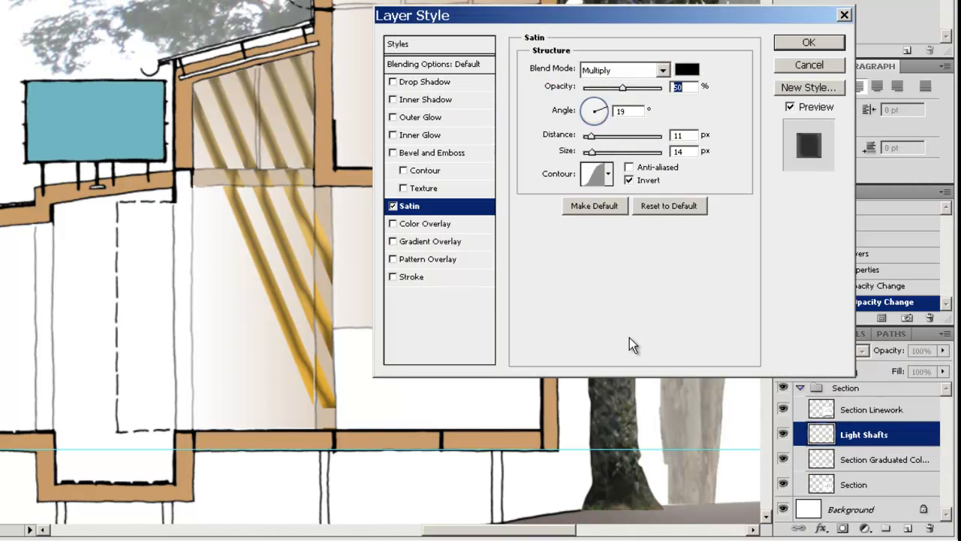
left_click(663, 70)
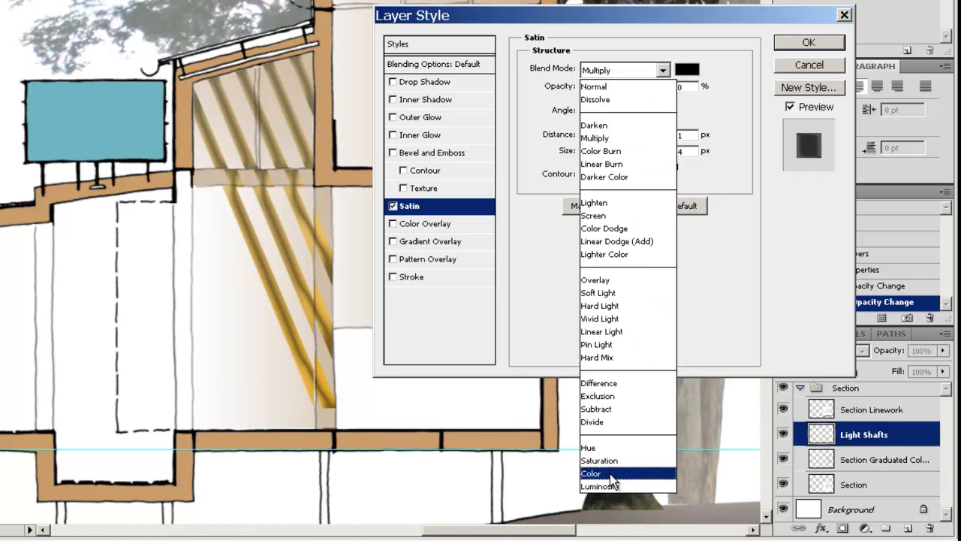
left_click(611, 473)
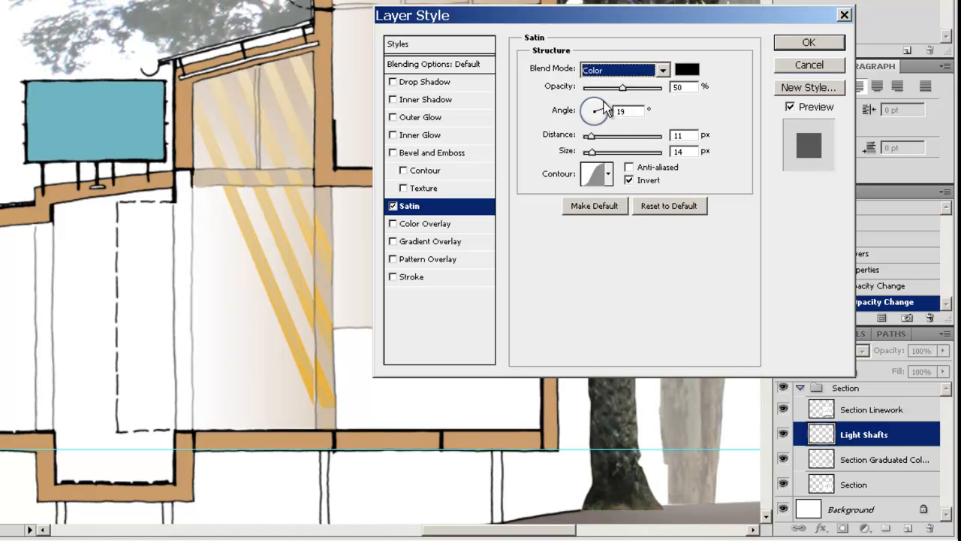
left_click_drag(624, 88, 591, 111)
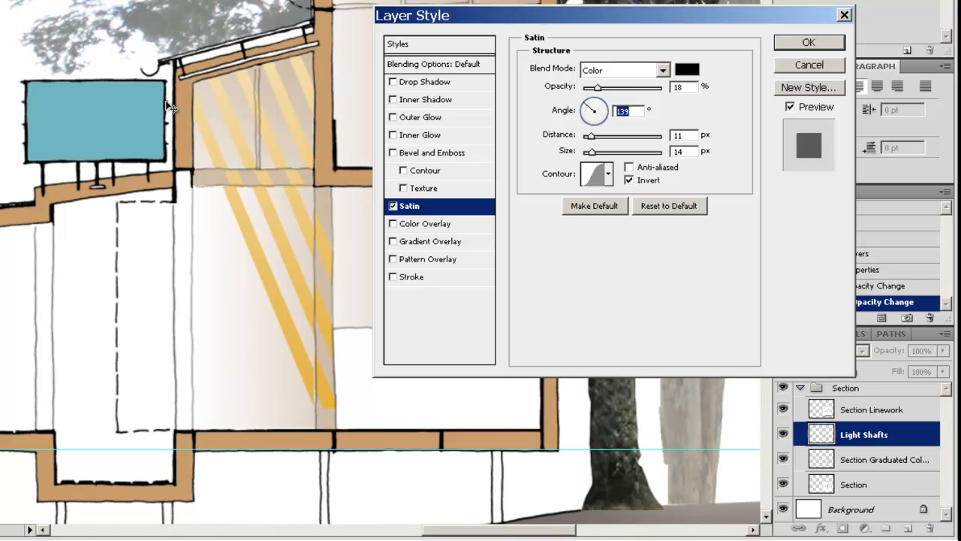
left_click_drag(593, 106, 594, 105)
left_click(823, 42)
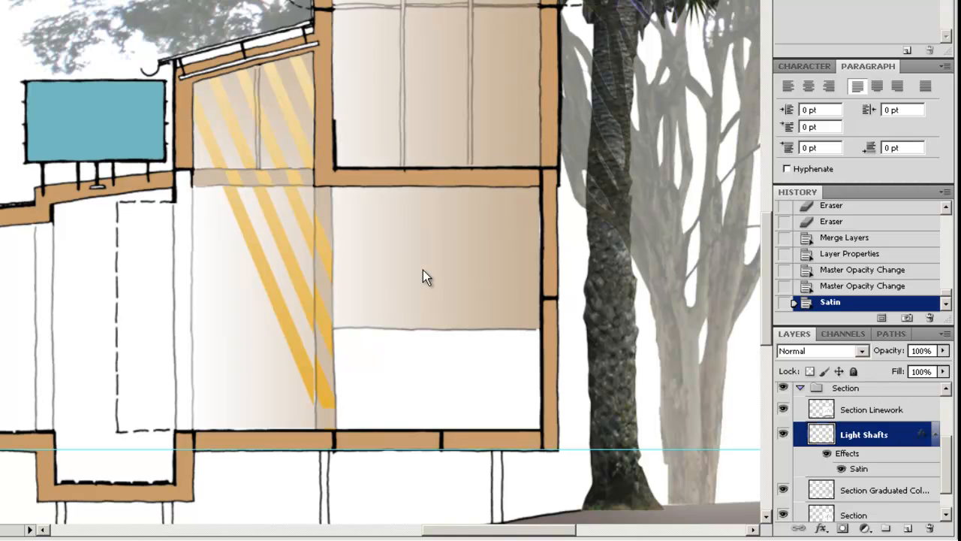
Step: Reduce the opacity of the Light Shafts layer to 54%
left_click(943, 351)
left_click_drag(944, 370, 908, 373)
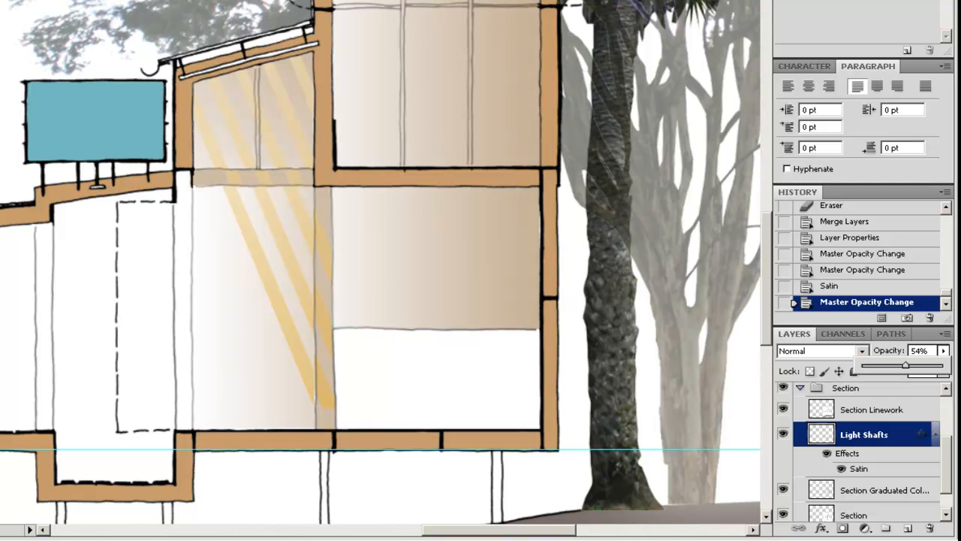
key("Return")
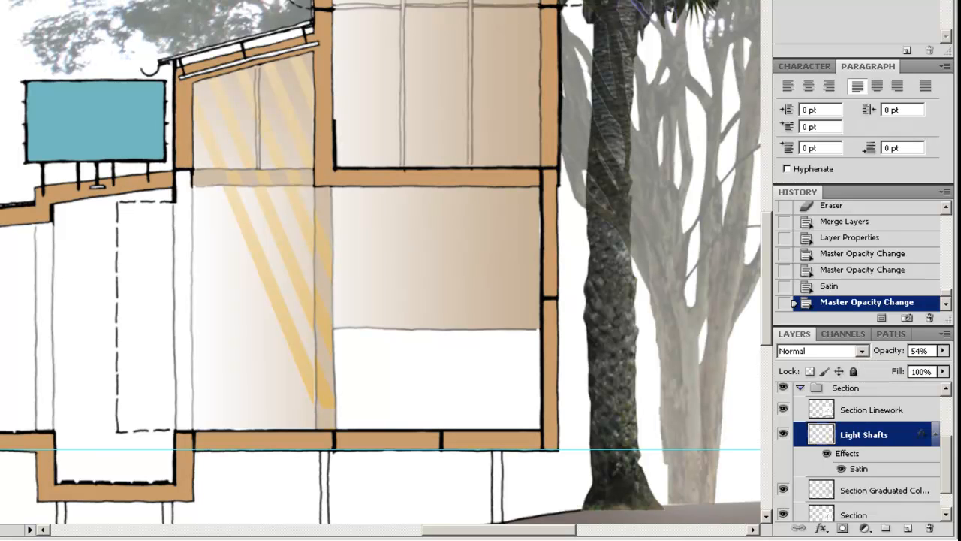
Step: Collapse the Section layer group and turn on the visibility of the People group
scroll(302, 219, "down", 6)
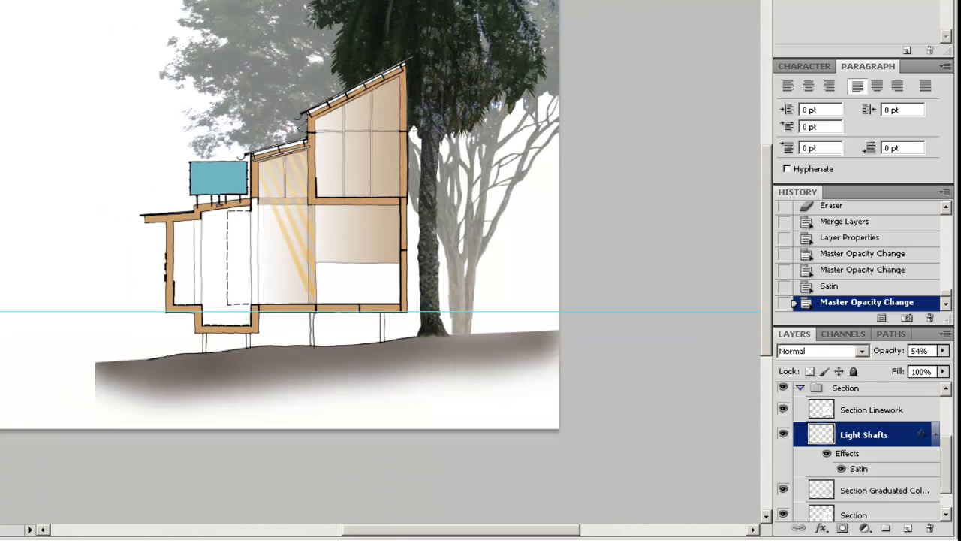
left_click_drag(72, 0, 560, 393)
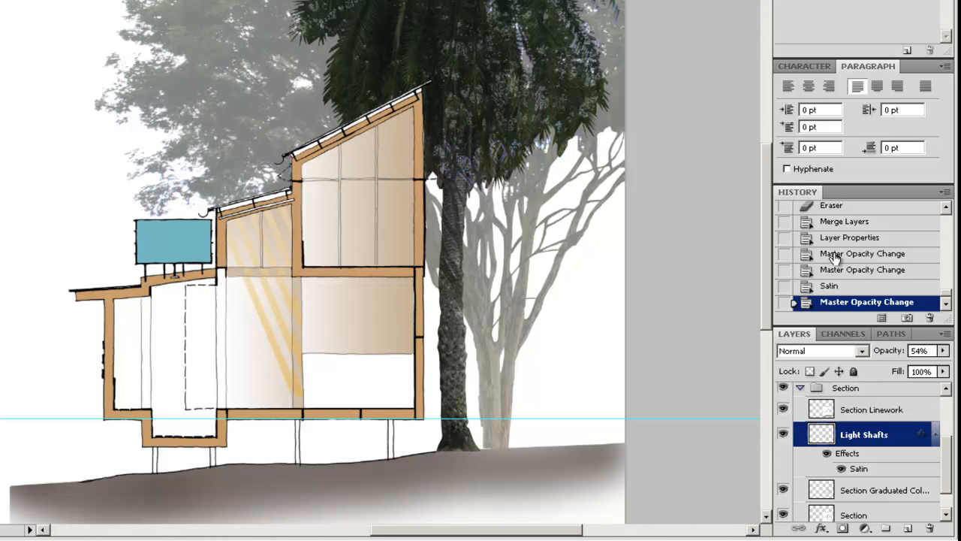
scroll(949, 459, "down", 1)
scroll(951, 464, "down", 1)
scroll(951, 459, "up", 3)
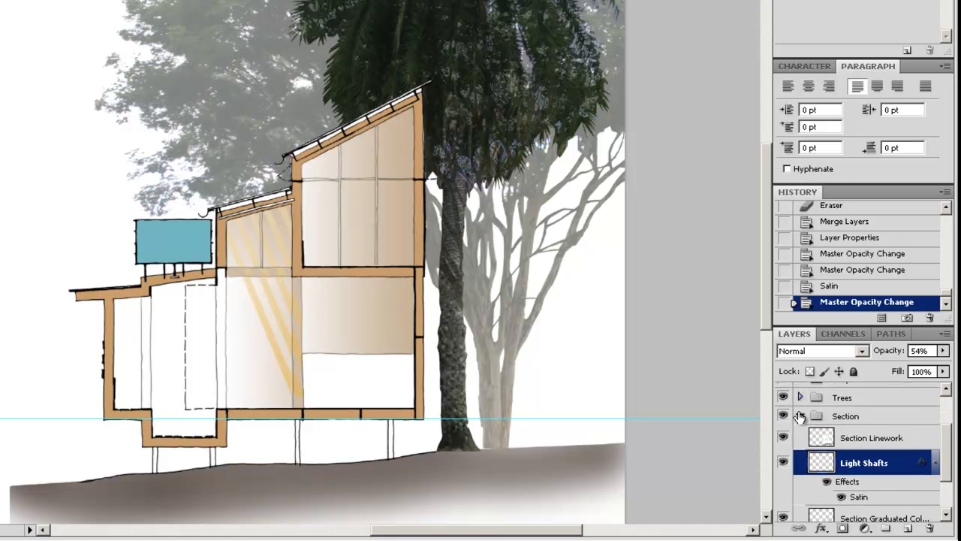
left_click(800, 415)
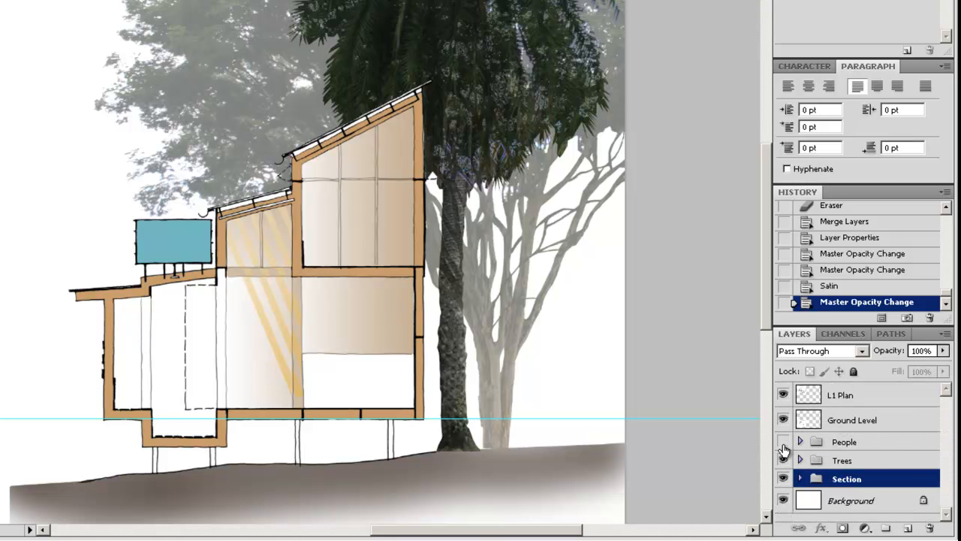
left_click(783, 442)
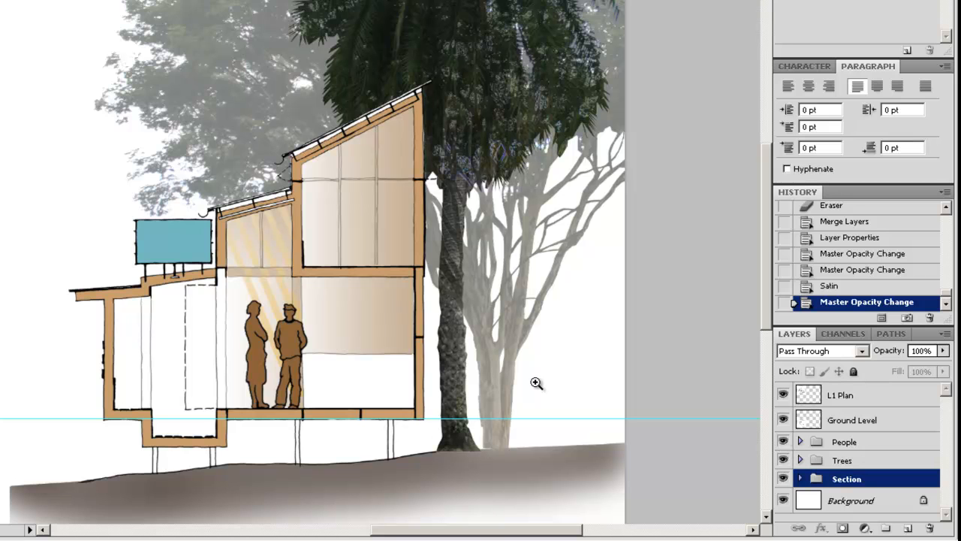